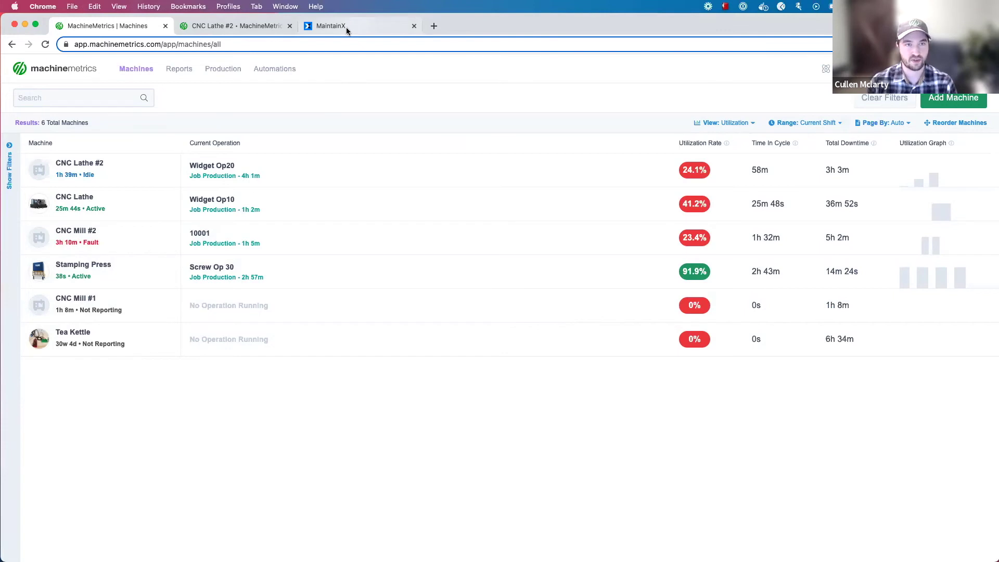
Check the open work order in MaintainX, and open the MaintainX Low Priority workflow for editing in MachineMetrics.
left_click(343, 29)
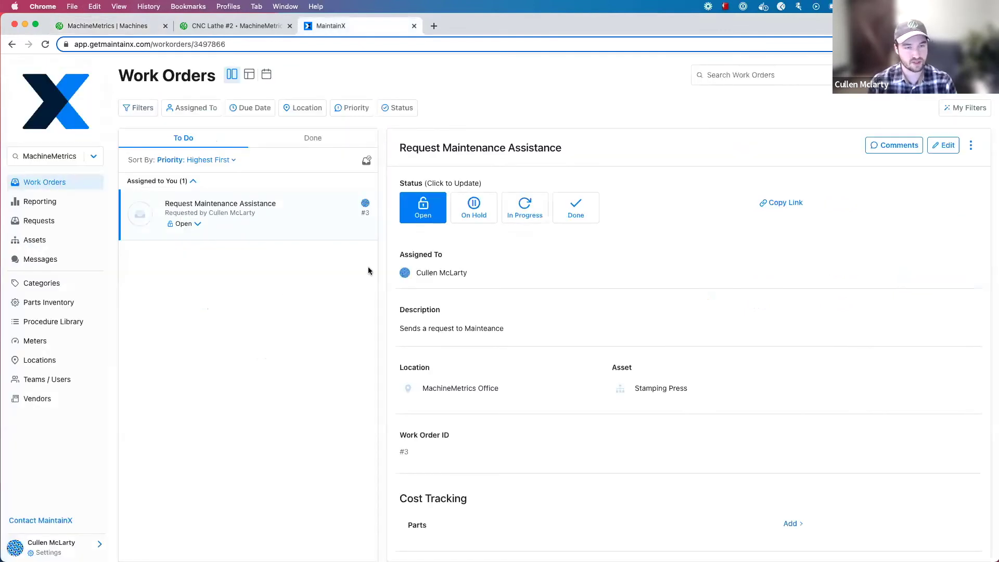
left_click(115, 23)
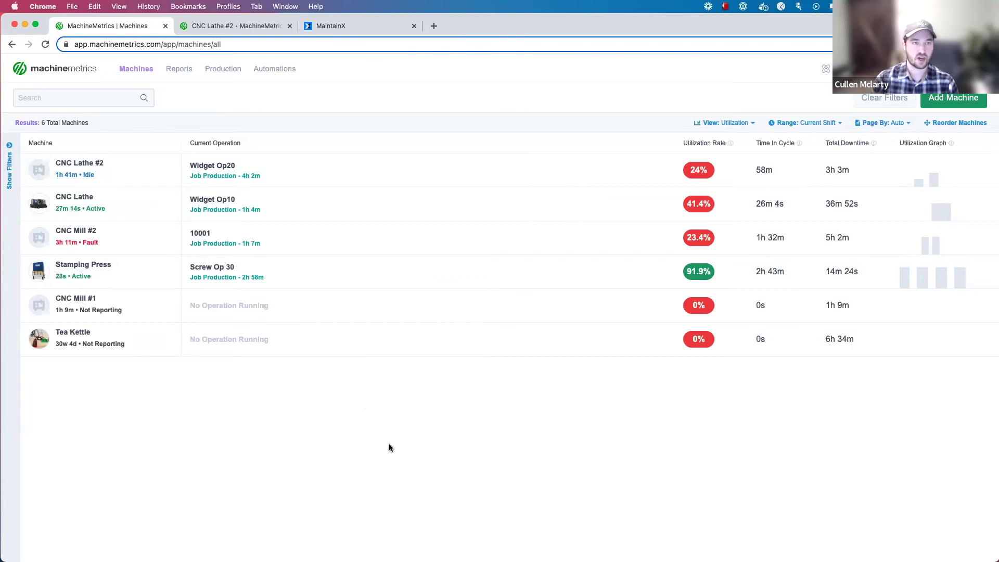
mouse_move(274, 71)
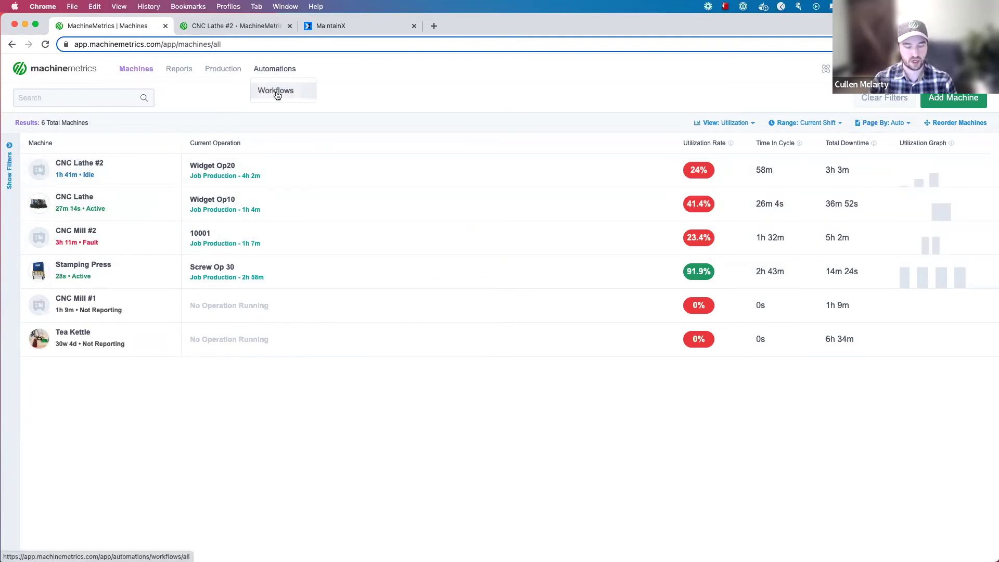
left_click(277, 92)
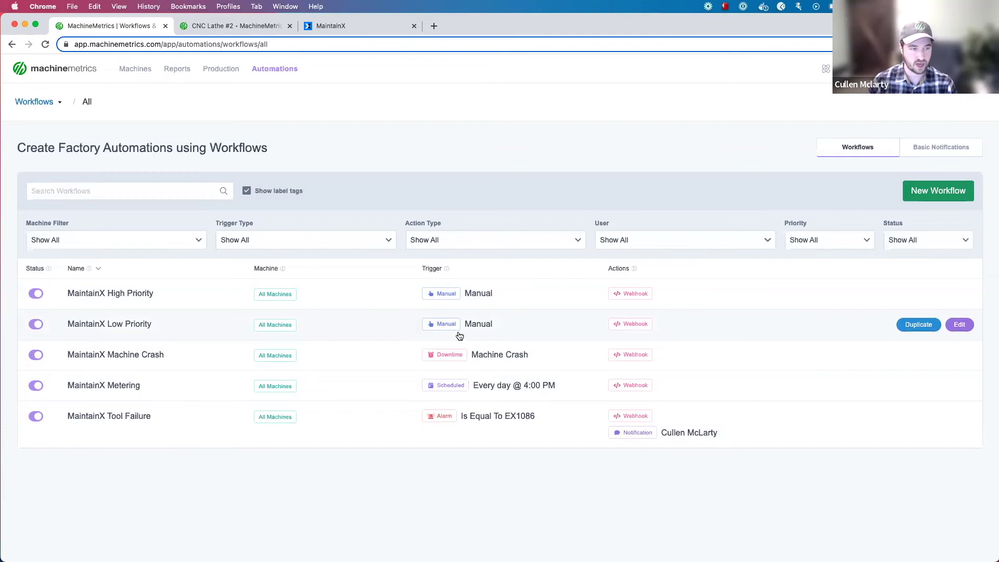
left_click(530, 329)
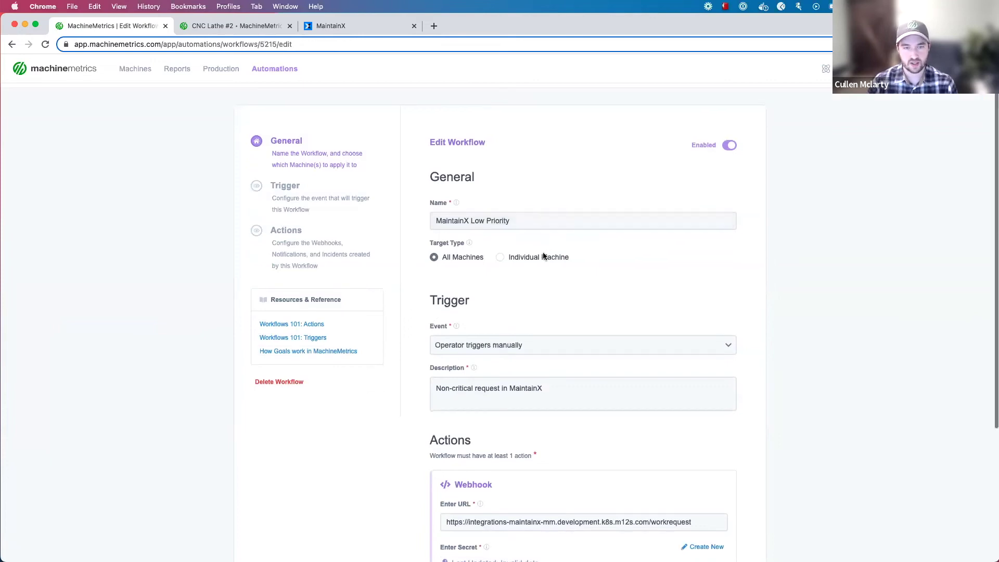
Examine the MaintainX Low Priority workflow's name, target type, available trigger events, description and webhook action.
left_click_drag(544, 248, 413, 253)
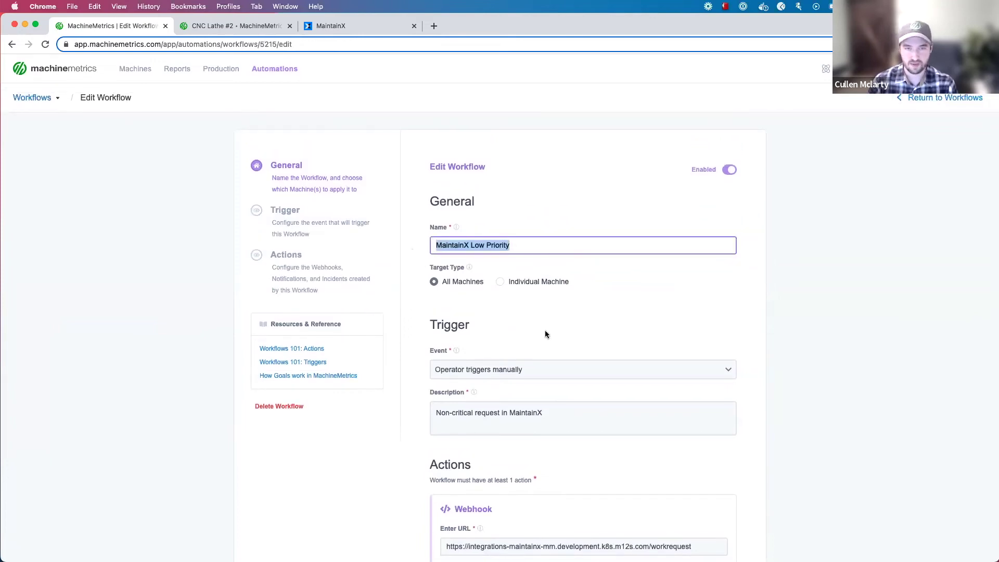
left_click(632, 324)
scroll(576, 323, "down", 1)
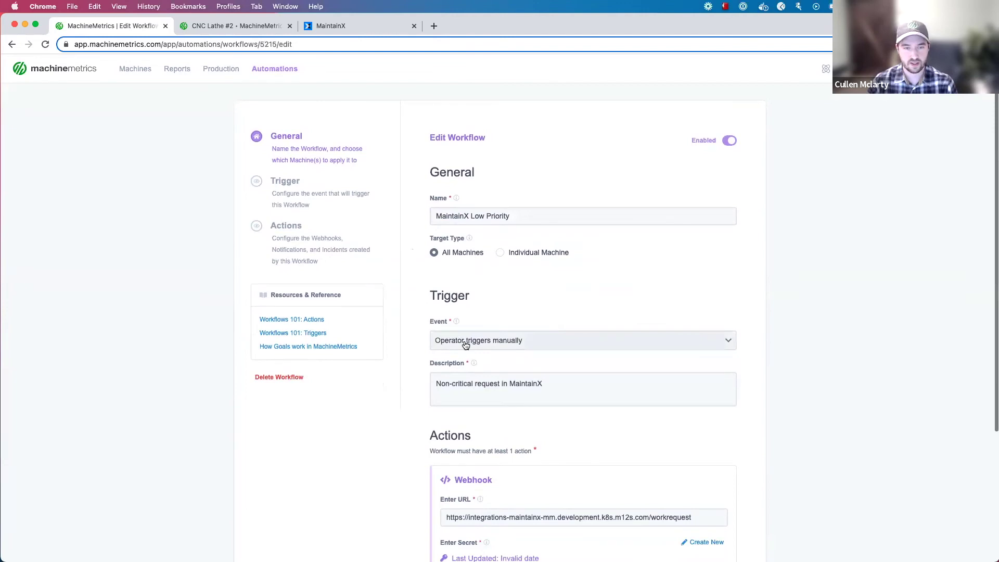
left_click(467, 344)
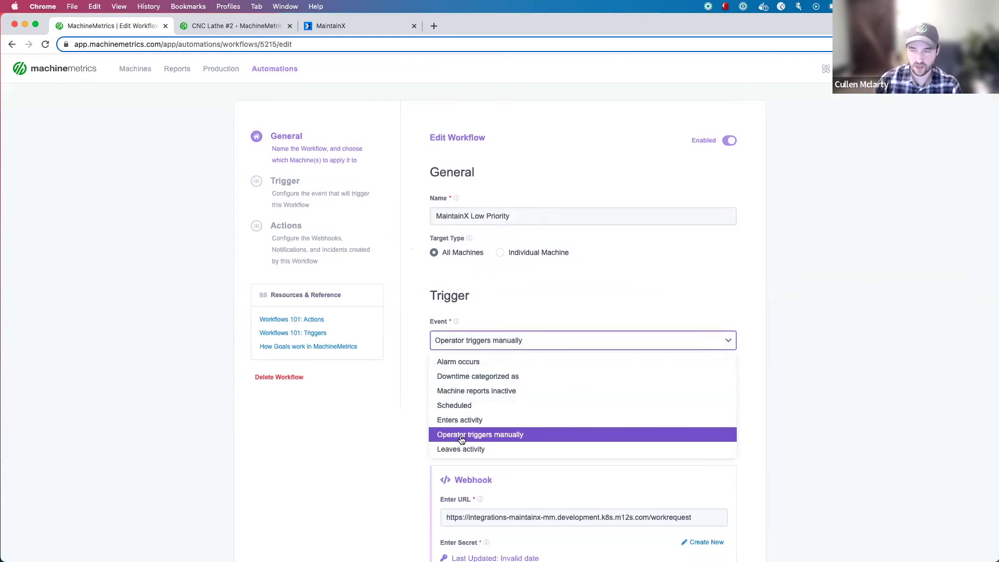
left_click(413, 421)
scroll(414, 421, "down", 2)
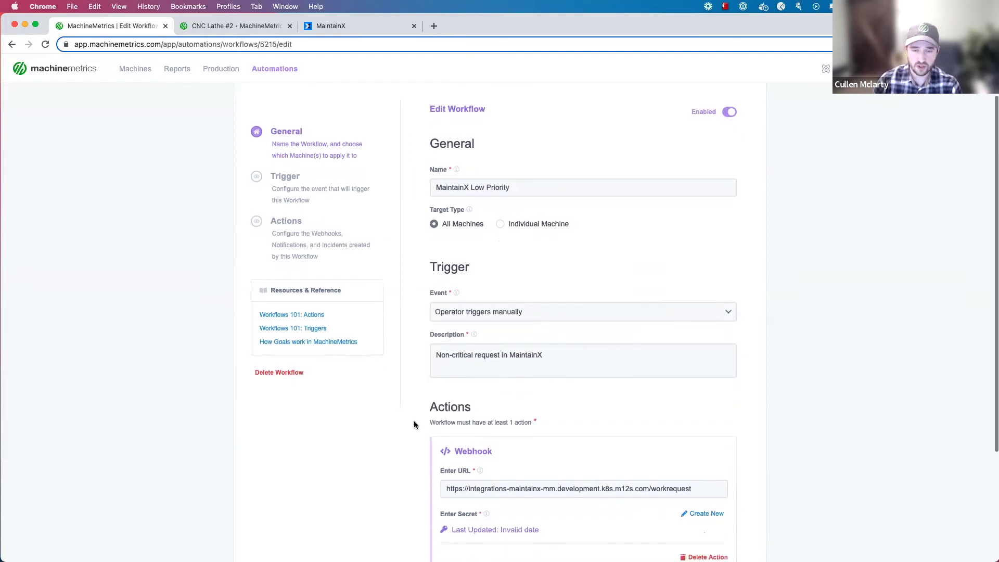
scroll(414, 423, "up", 2)
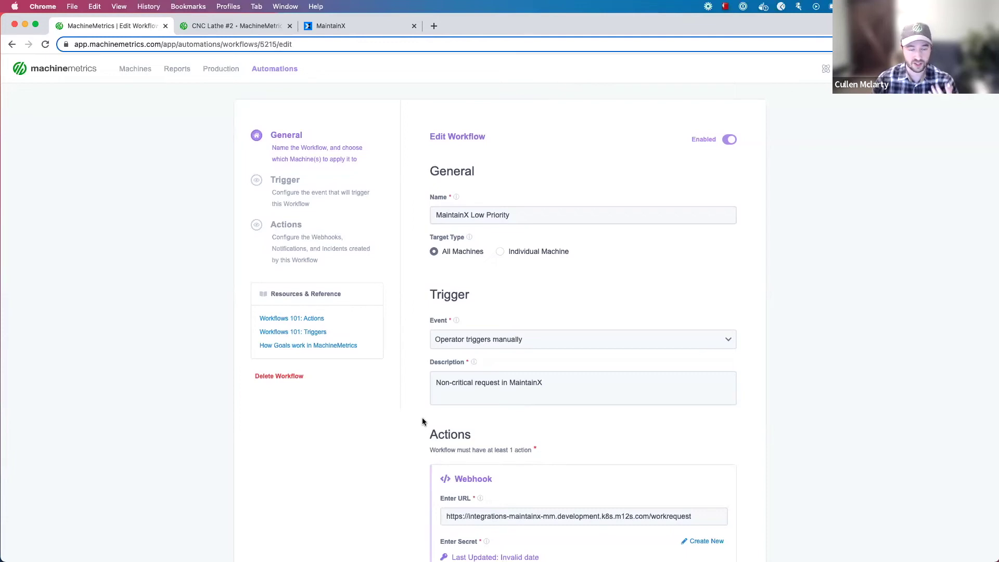
scroll(423, 416, "down", 5)
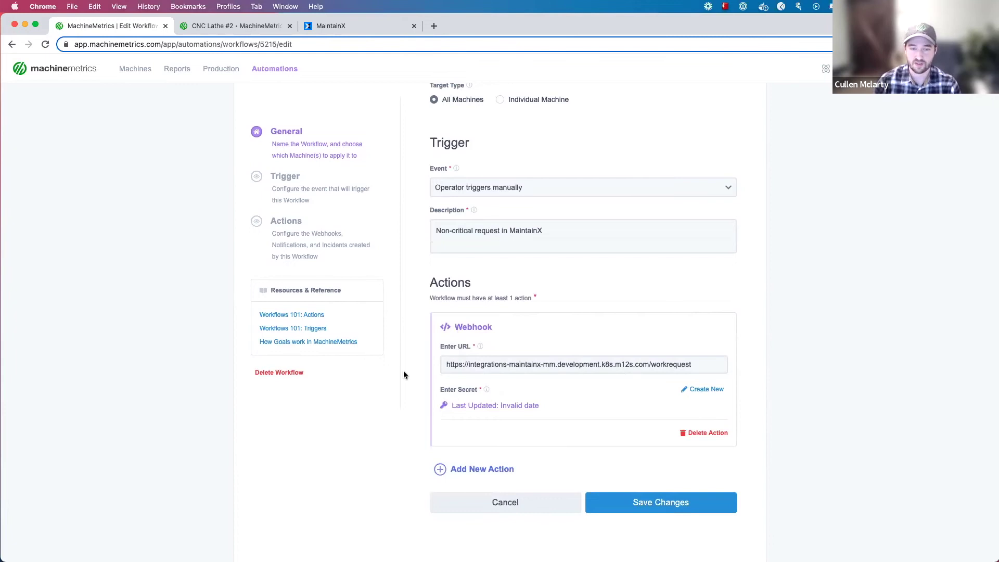
scroll(416, 373, "up", 3)
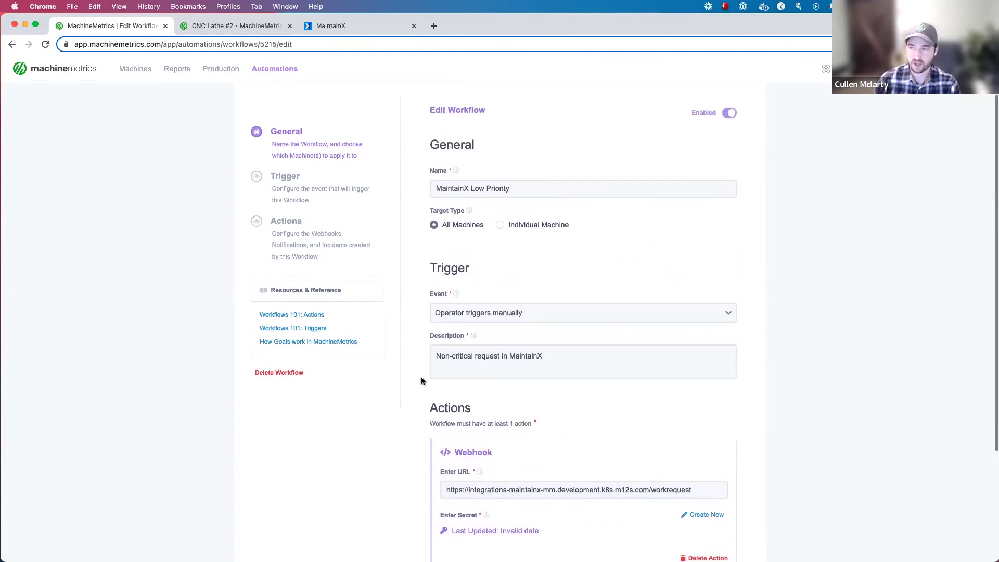
scroll(419, 377, "down", 2)
scroll(421, 379, "up", 3)
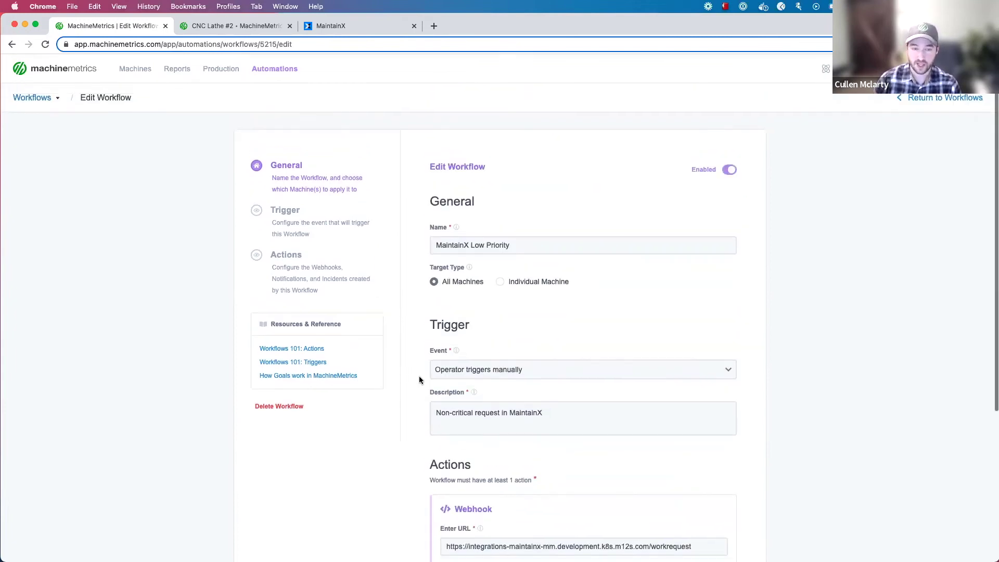
scroll(422, 380, "down", 2)
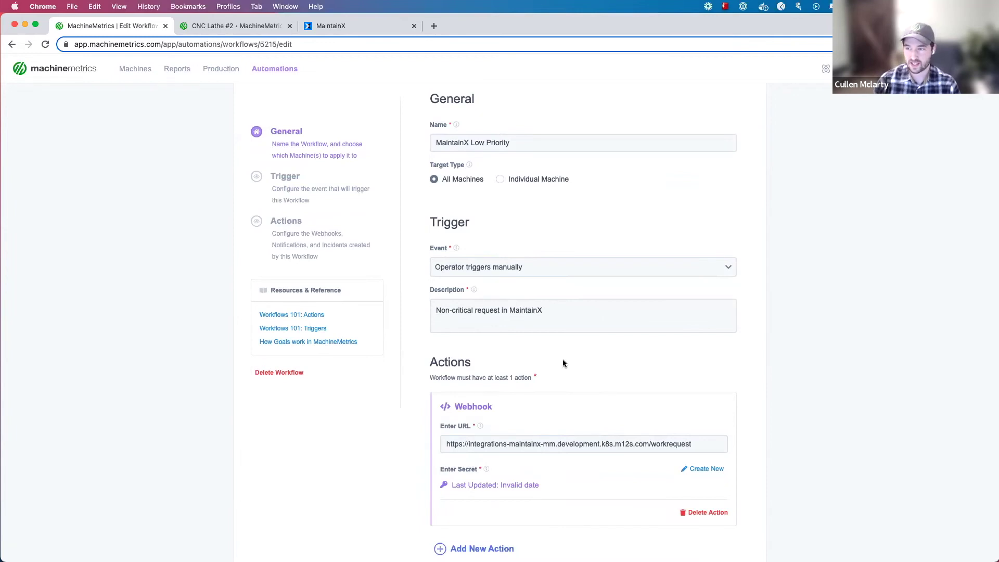
scroll(525, 364, "down", 3)
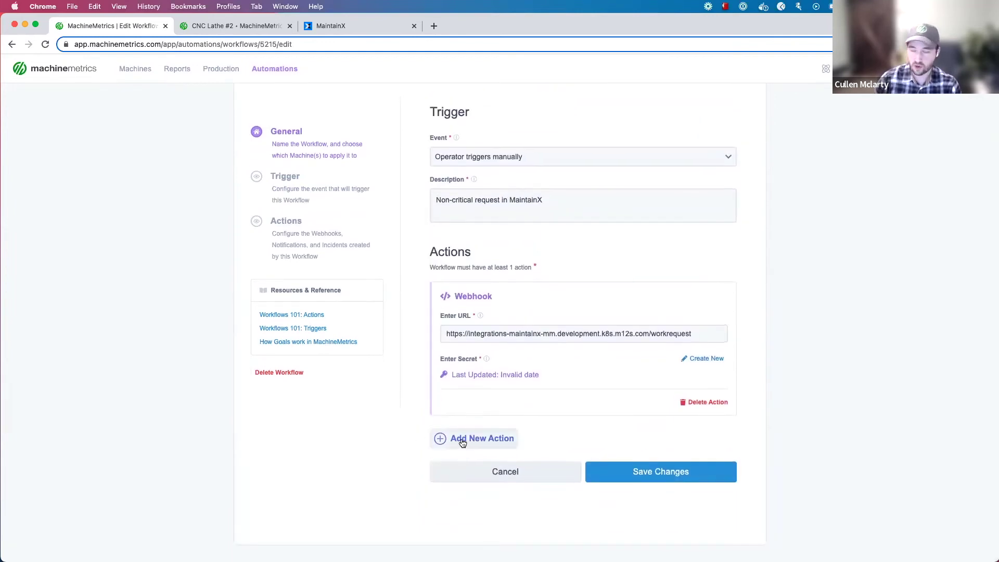
Add a Notification action below the workflow's webhook and delete it again.
left_click(462, 441)
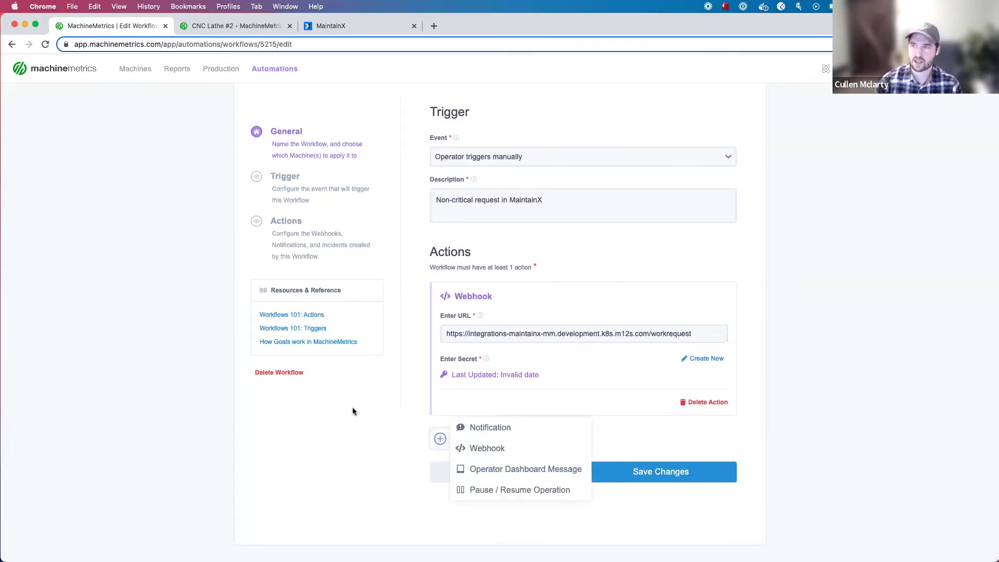
left_click(498, 430)
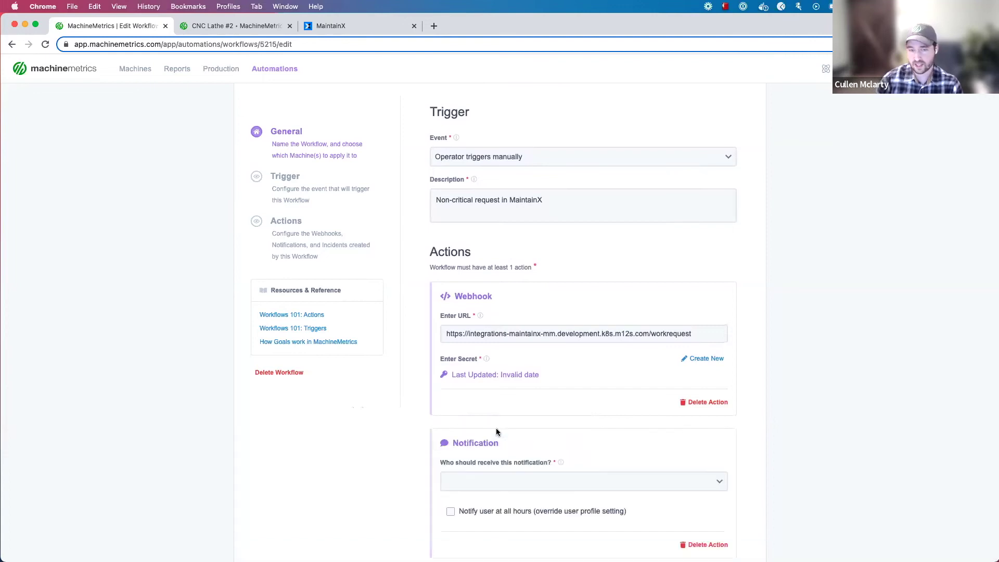
scroll(386, 459, "down", 2)
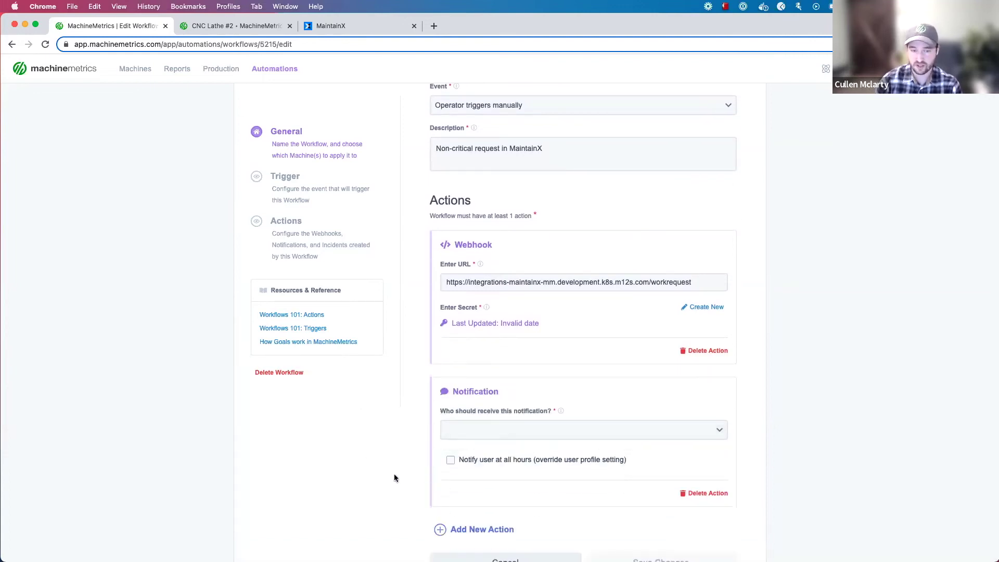
scroll(396, 479, "down", 1)
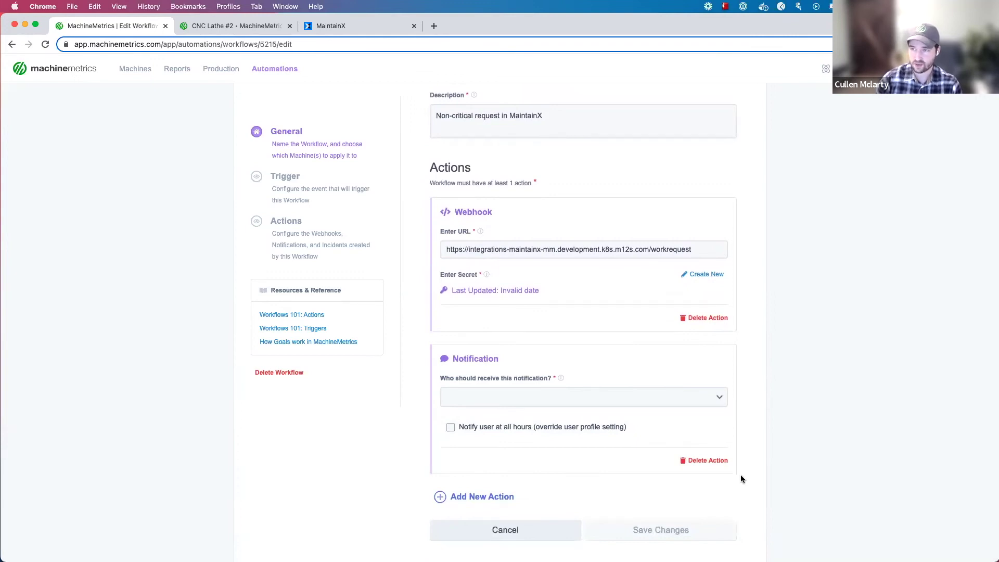
scroll(561, 423, "up", 4)
scroll(560, 427, "down", 3)
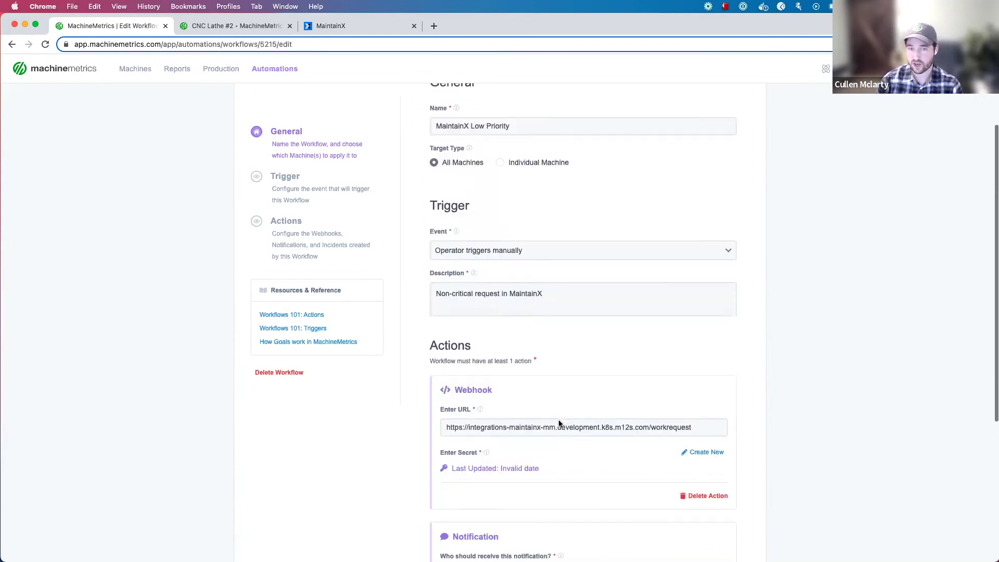
left_click(702, 513)
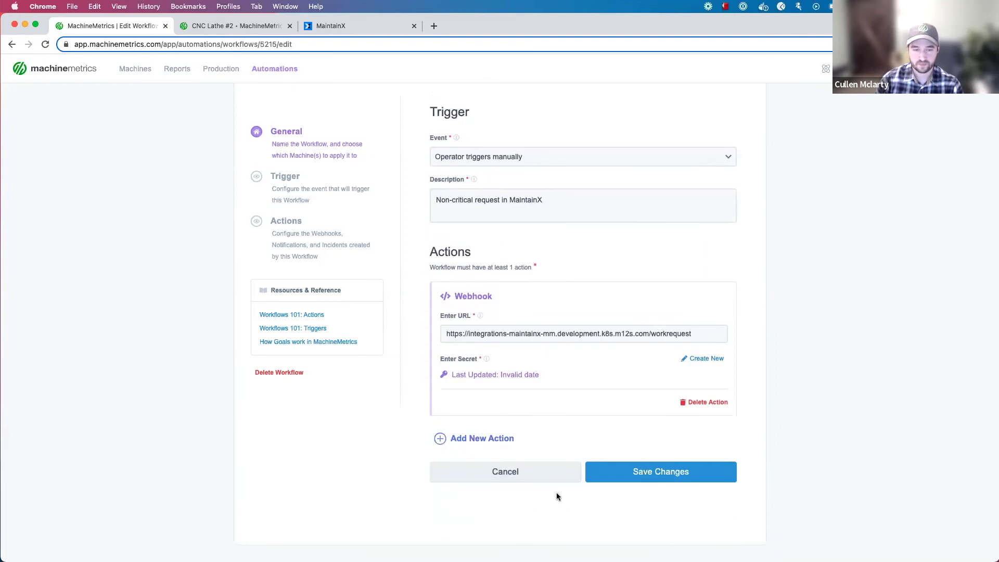
Leave the workflow editor without saving and return to the list of all workflows.
scroll(385, 458, "up", 4)
scroll(538, 510, "down", 4)
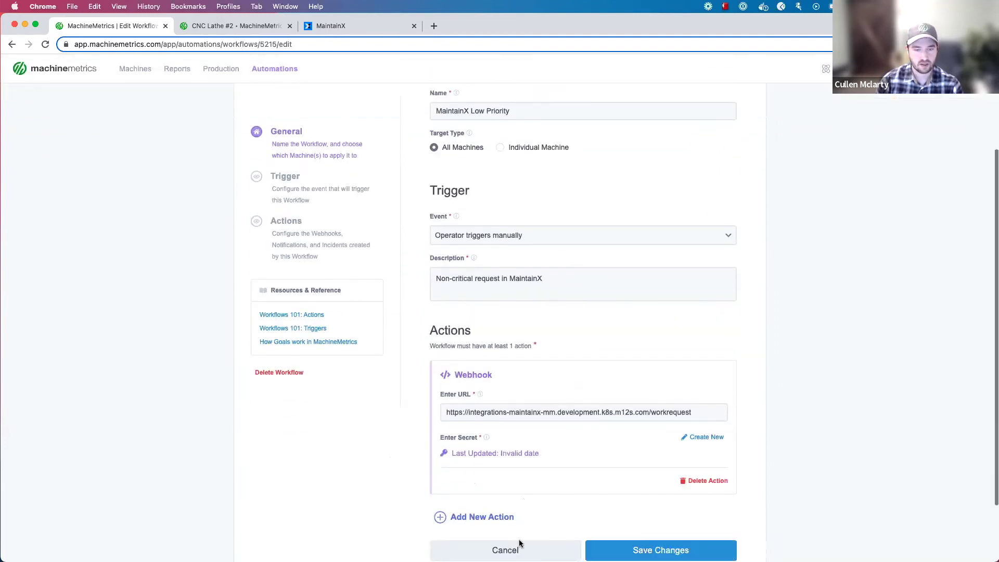
left_click(513, 520)
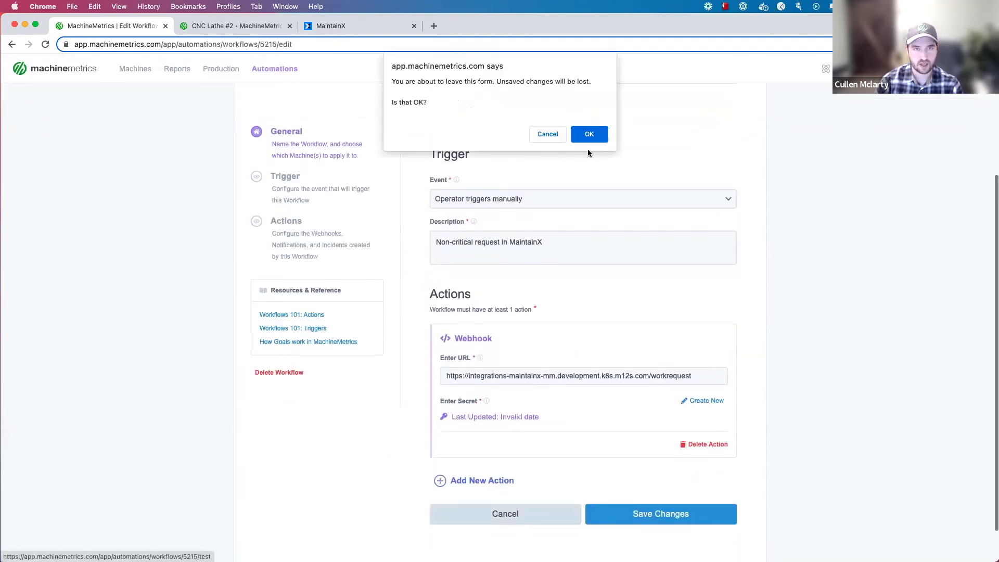
left_click(588, 136)
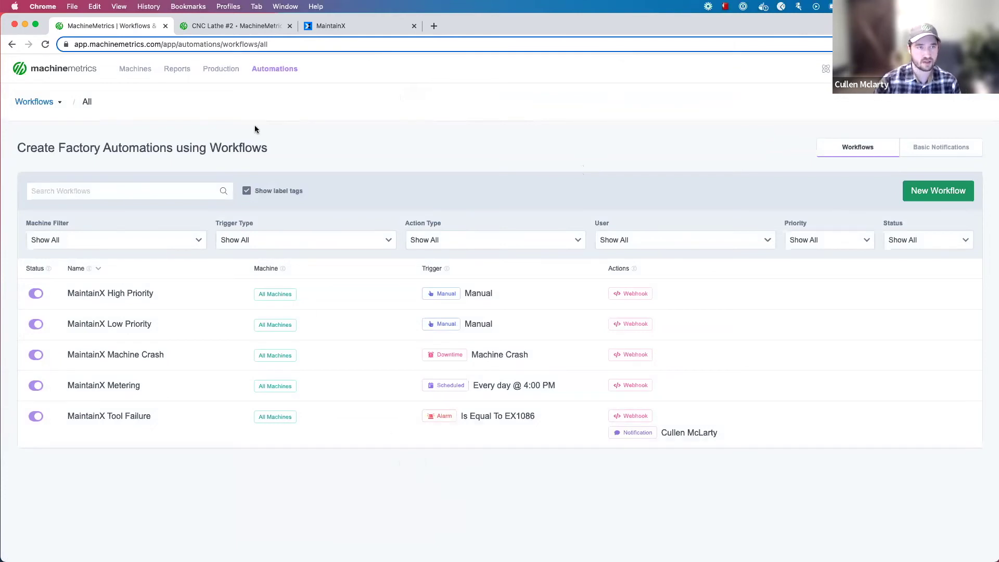
Categorize the CNC Lathe #2 downtime event as an unplanned Machine Crash with the note "The machine is on fire" and submit it.
left_click(213, 29)
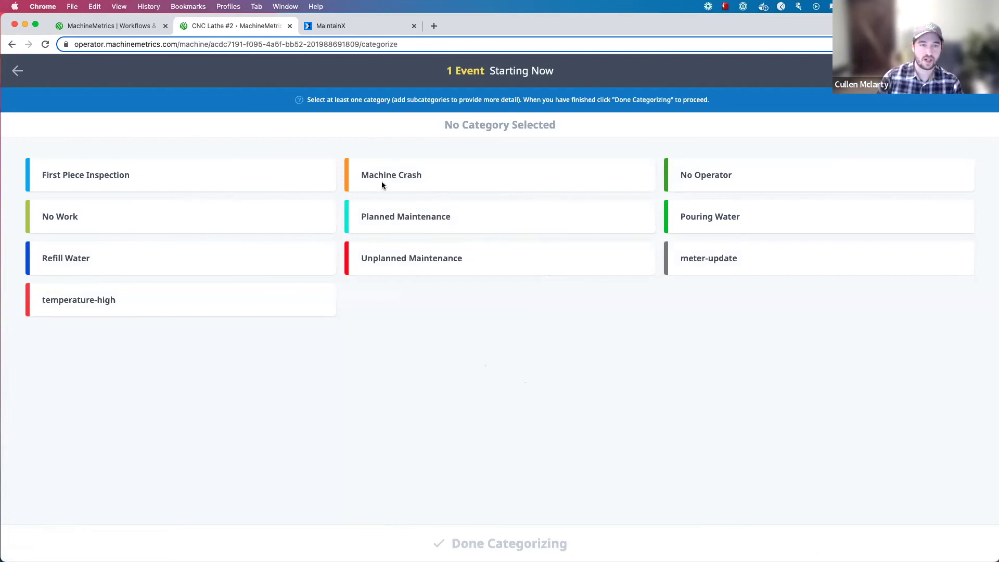
left_click(417, 175)
left_click(467, 231)
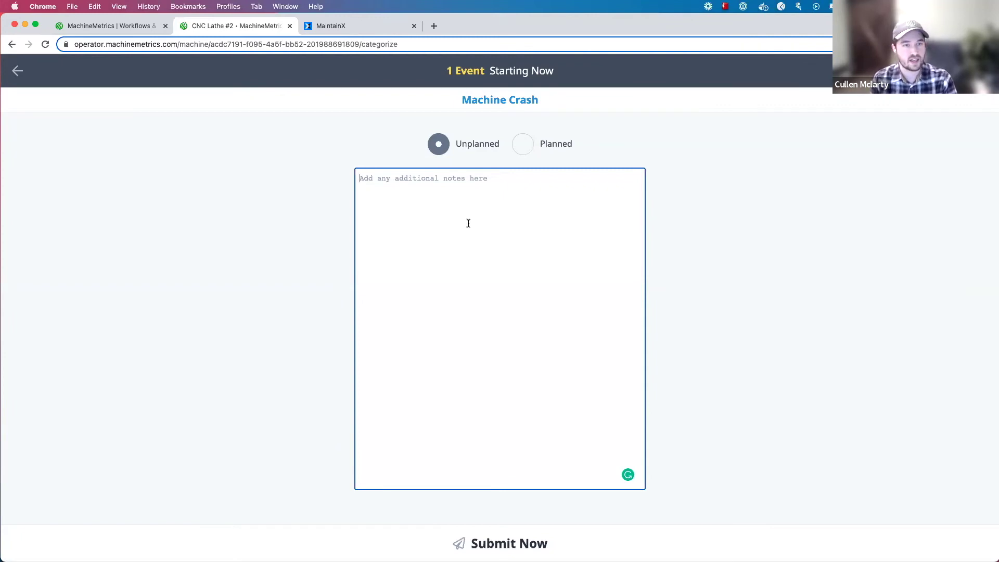
type("The machine is on fire")
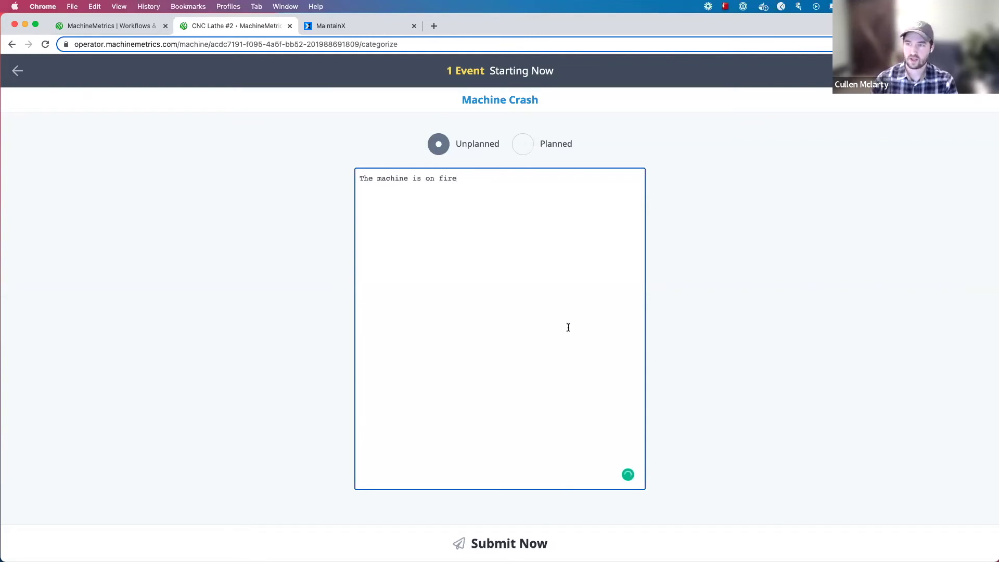
left_click(502, 544)
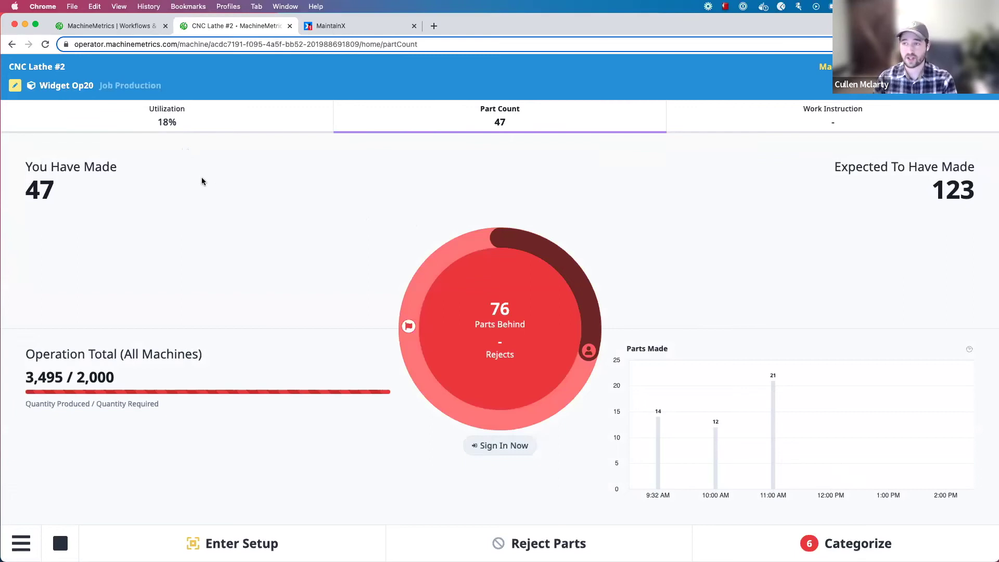
Switch to MaintainX and approve the pending MaintainX Machine Crash request for CNC Lathe #2.
left_click(309, 27)
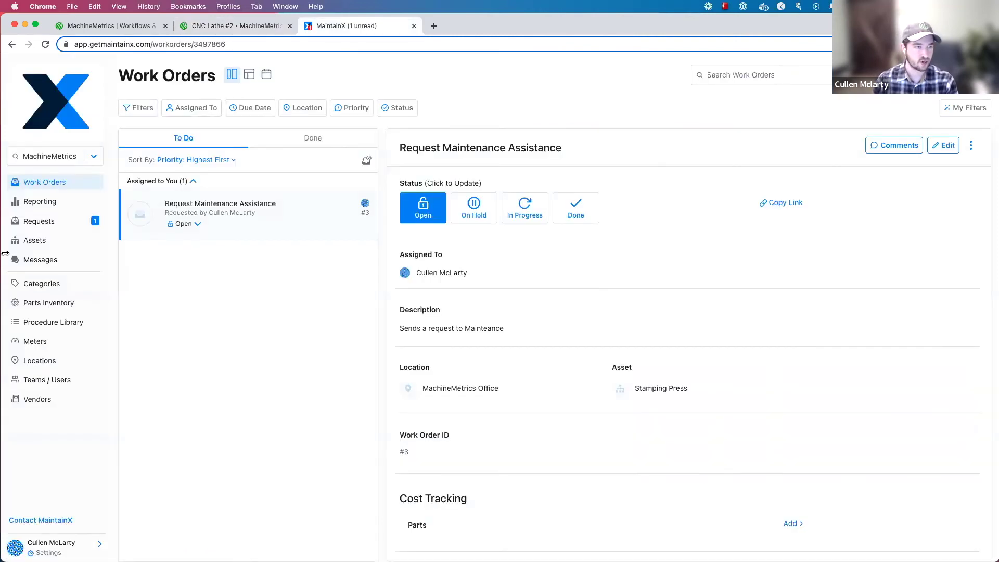
left_click(53, 226)
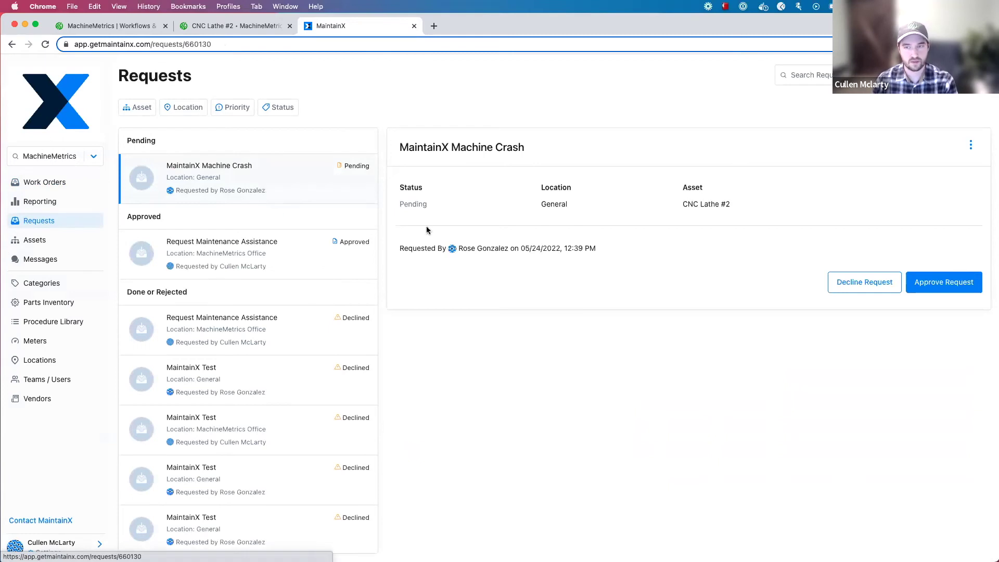
left_click(959, 283)
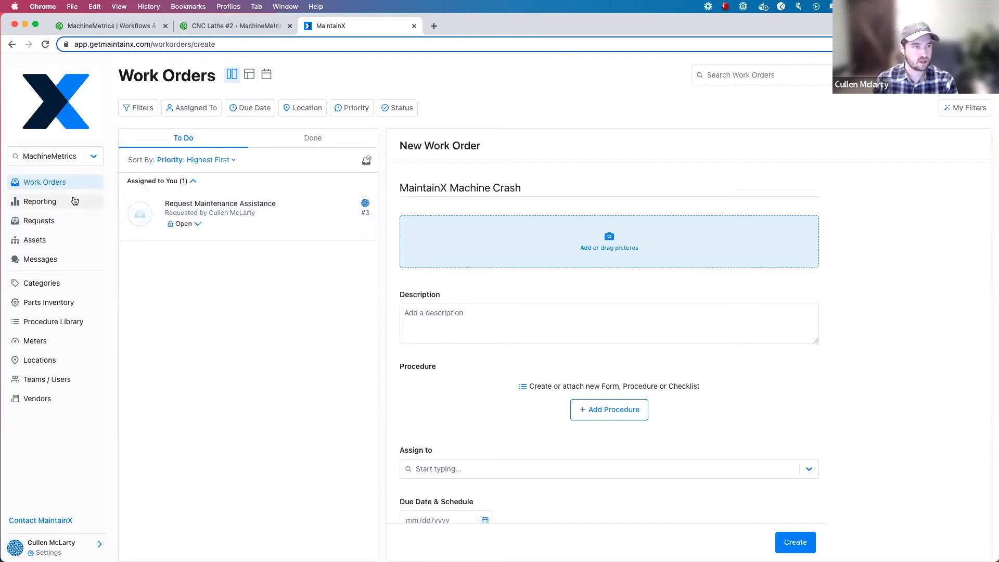
Keep the new MaintainX Machine Crash work order open and review its assignment, due date, priority, location and asset fields.
left_click(257, 213)
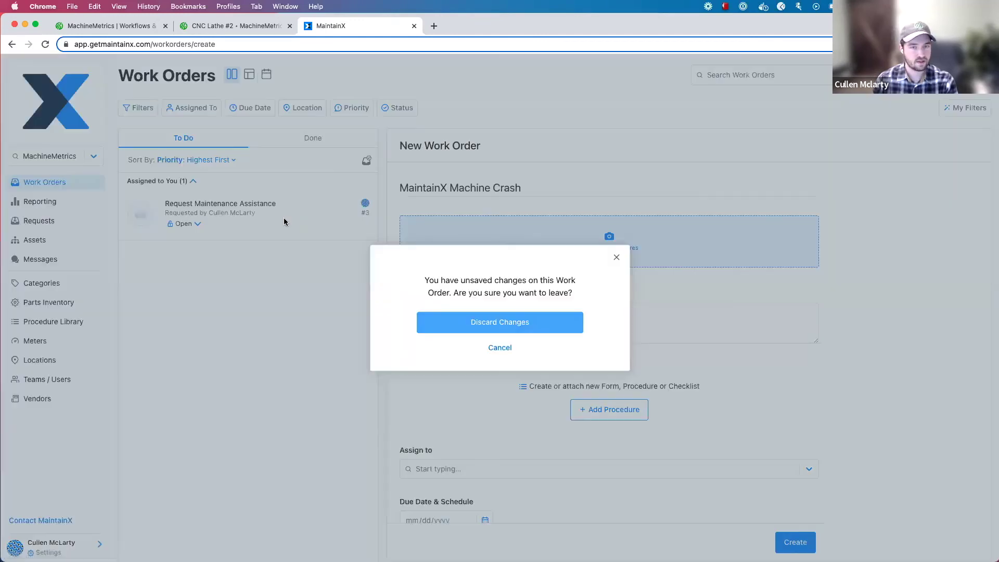
left_click(492, 348)
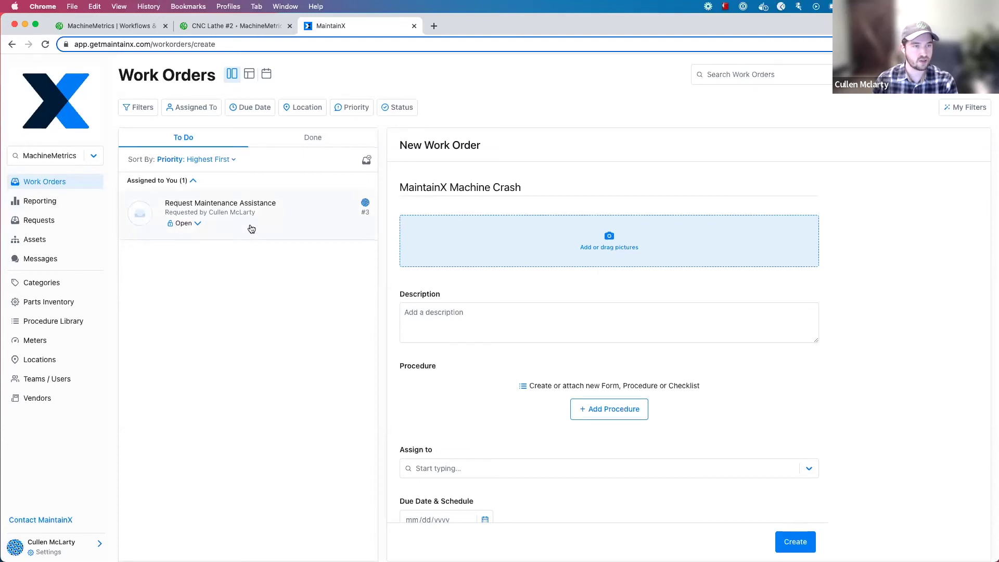
scroll(485, 295, "down", 5)
scroll(484, 294, "up", 2)
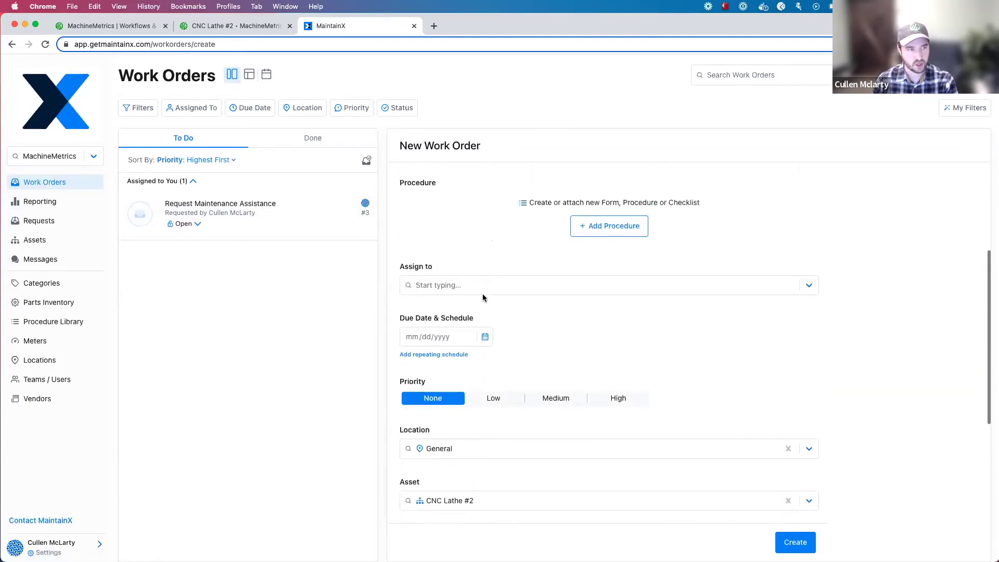
scroll(461, 282, "up", 4)
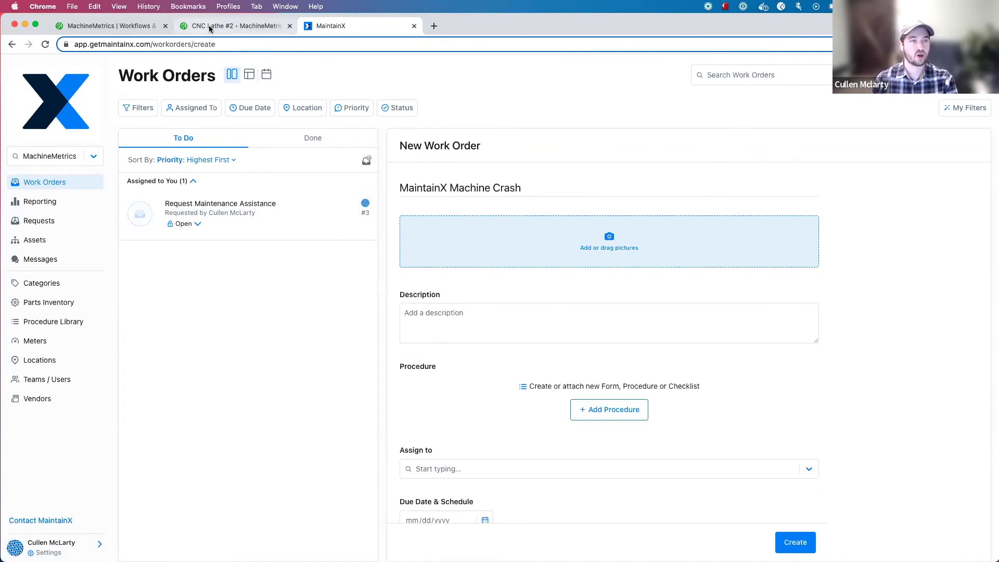
Switch to MachineMetrics and open the timeline of CNC Lathe #2 from the machines list.
left_click(187, 27)
left_click(119, 26)
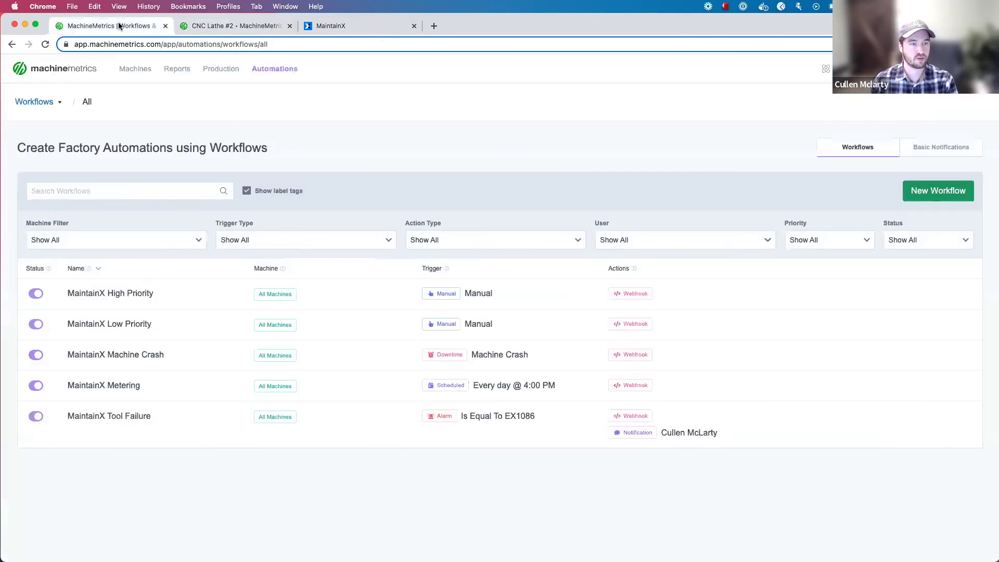
mouse_move(135, 69)
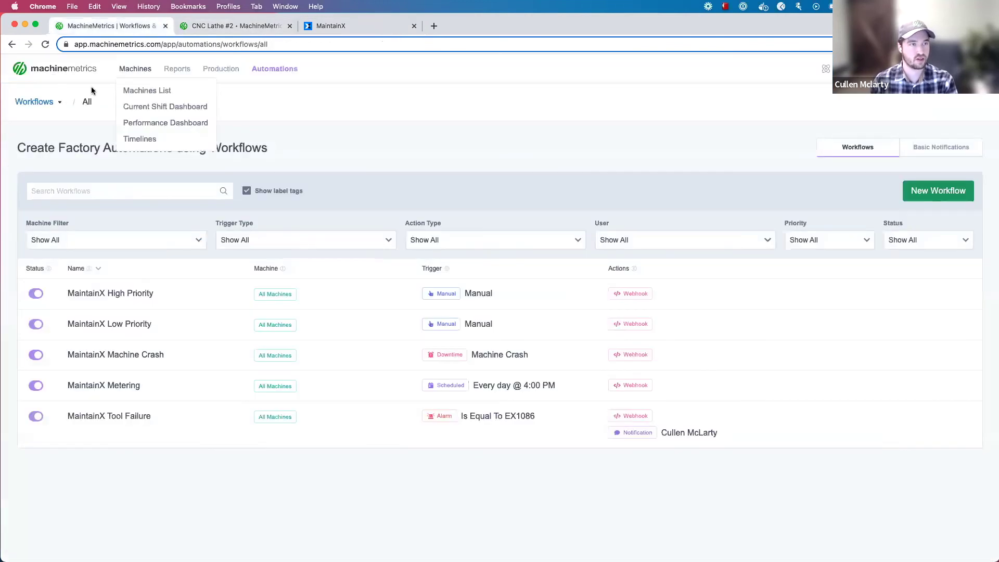
left_click(151, 92)
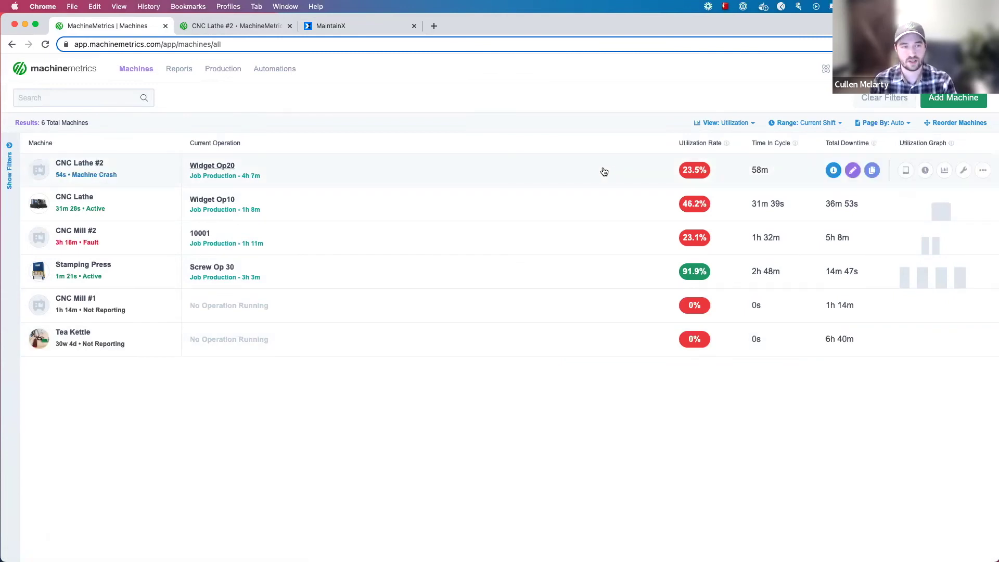
left_click(925, 176)
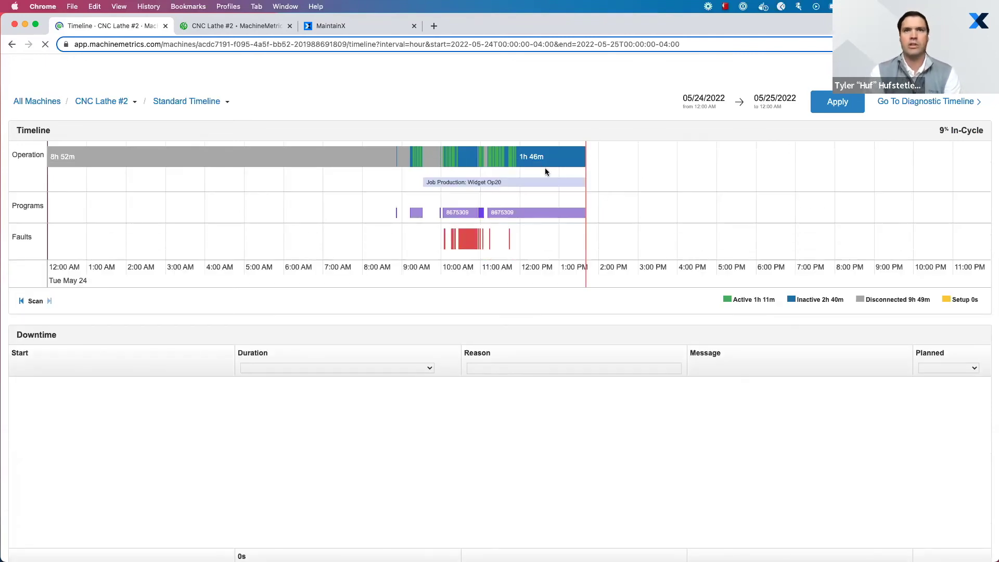
Examine the CNC Lathe #2 timeline around the long EX1086 Tool Changer Alarm and its matching inactive period.
scroll(528, 162, "up", 3)
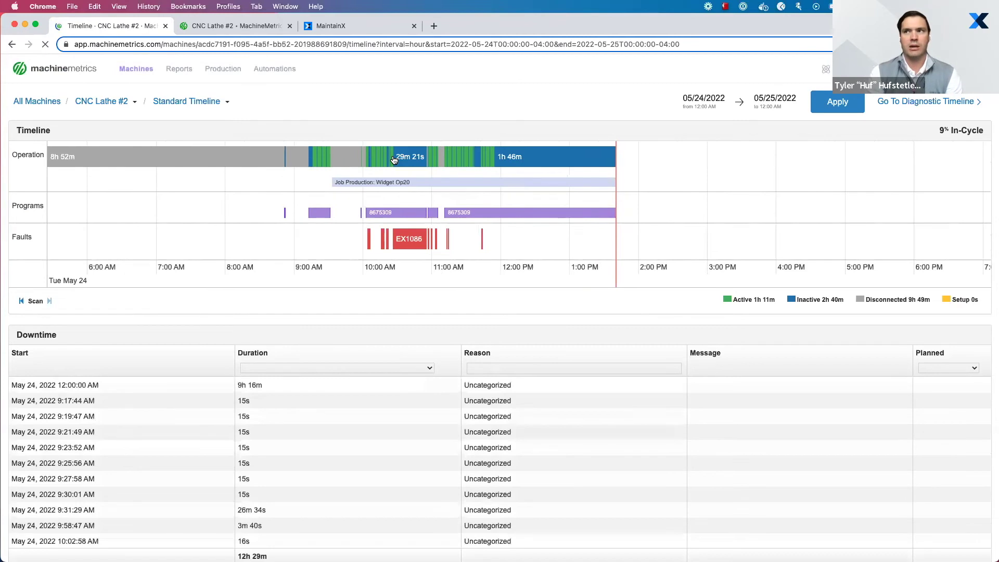
scroll(393, 160, "up", 3)
scroll(388, 158, "up", 3)
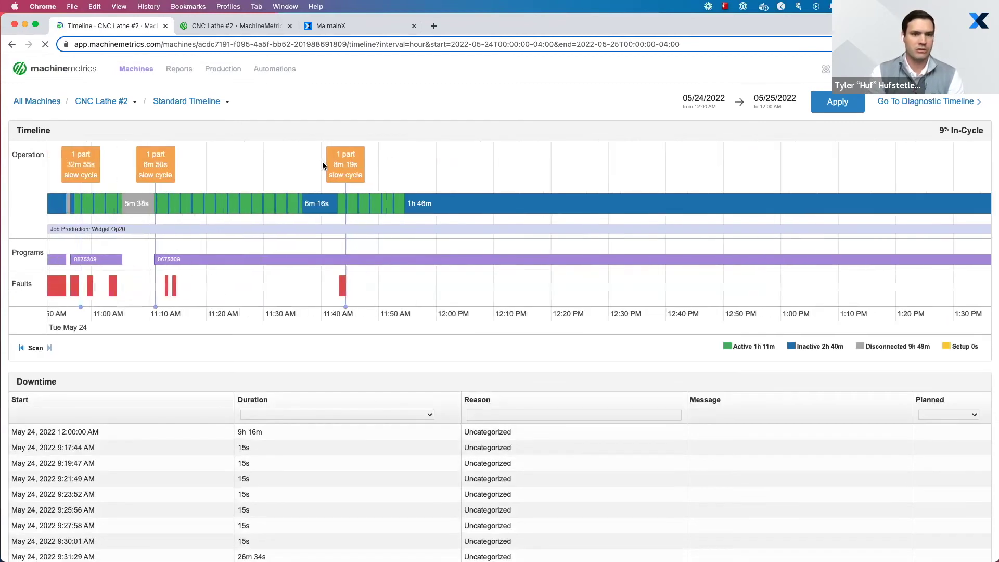
scroll(215, 173, "left", 10)
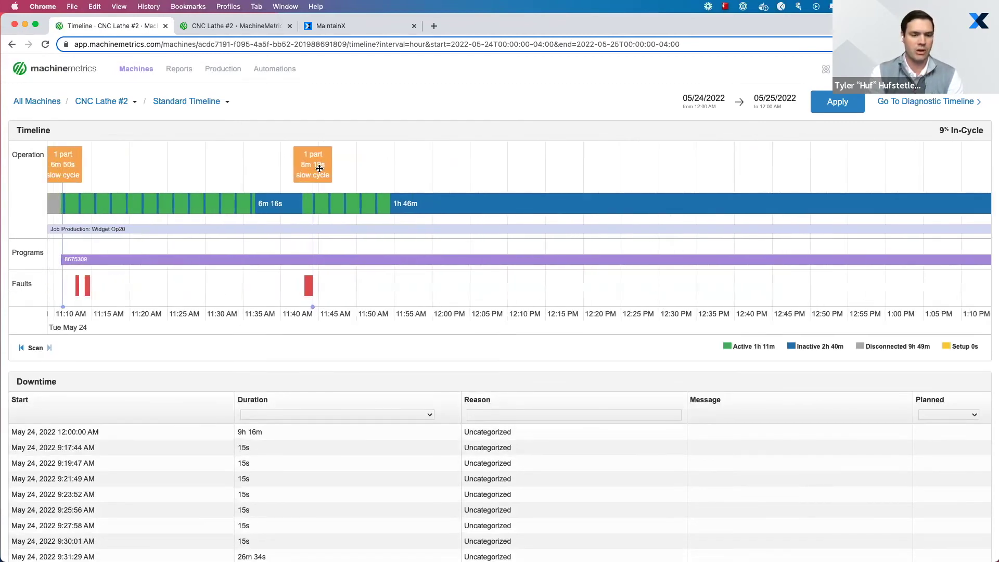
scroll(528, 171, "left", 2)
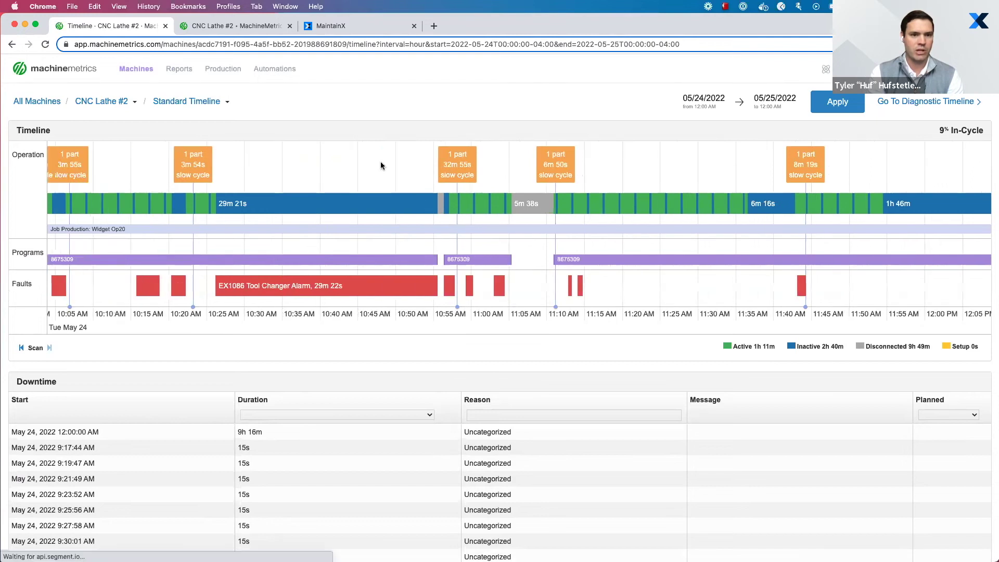
scroll(393, 161, "left", 8)
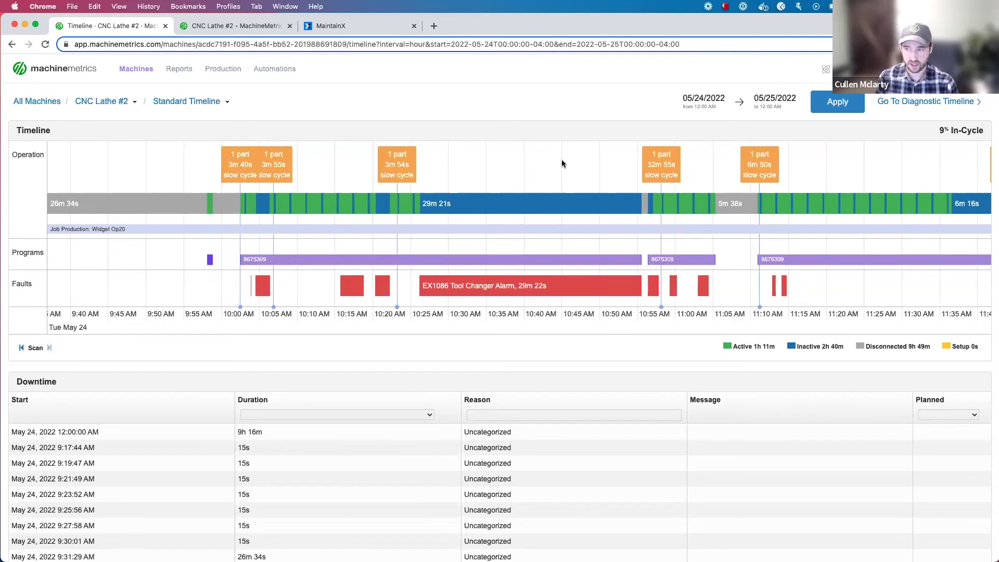
scroll(498, 209, "up", 3)
mouse_move(498, 210)
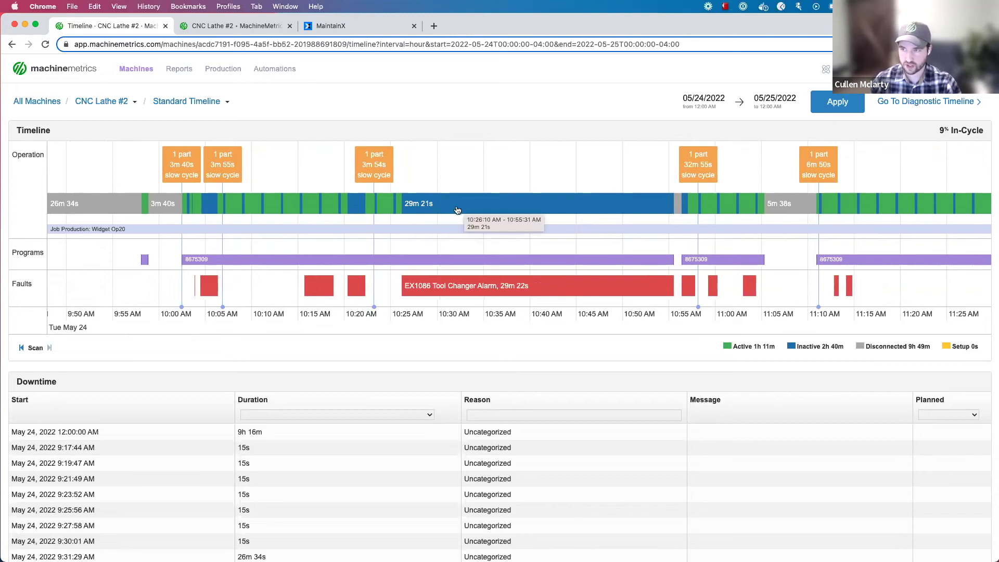
Examine the short EX1086 faults between 10:00 and 10:25 AM against the part cycles that precede the long stoppage.
scroll(266, 210, "up", 3)
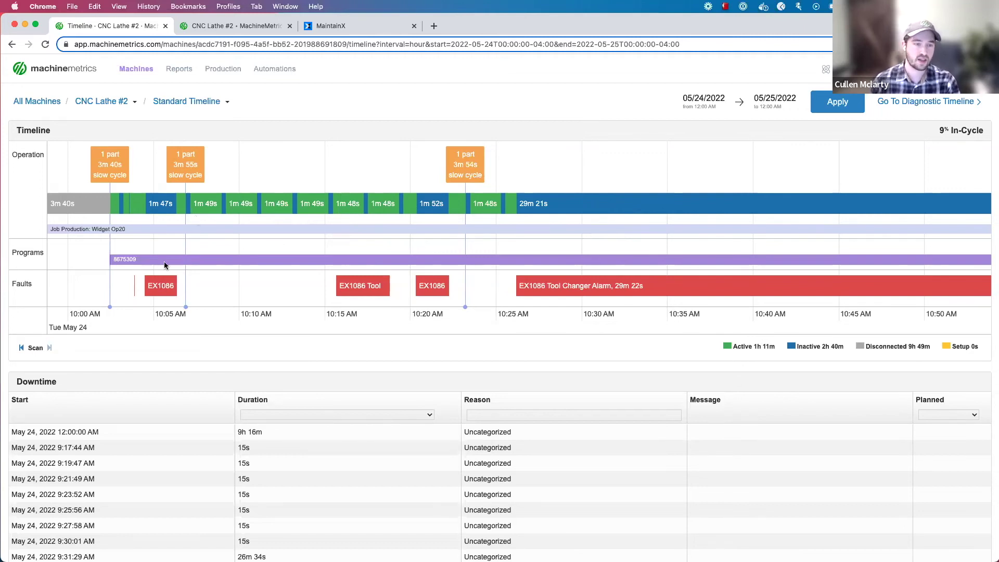
scroll(164, 262, "up", 5)
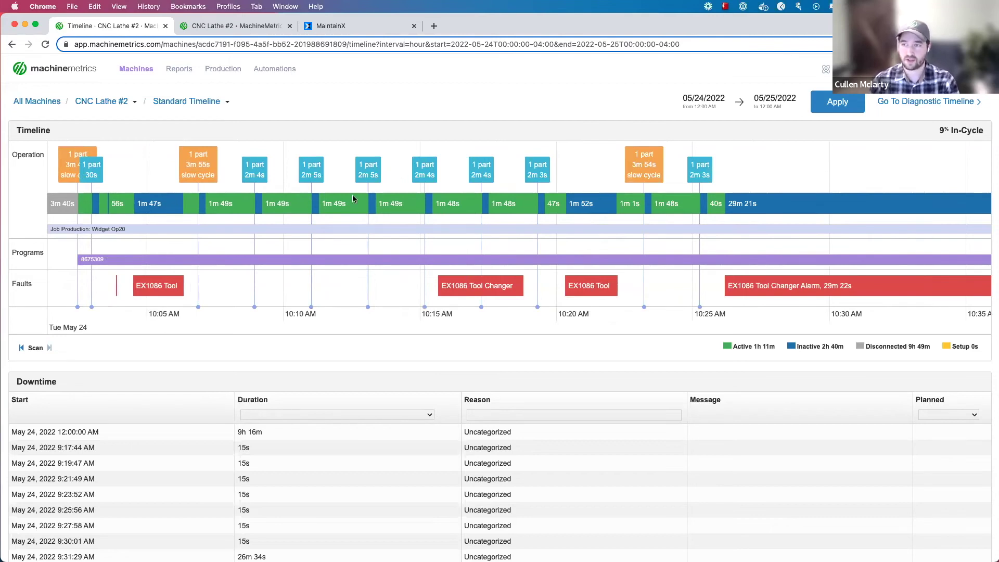
mouse_move(343, 243)
left_mouse_down()
mouse_move(431, 246)
mouse_move(348, 246)
left_mouse_up()
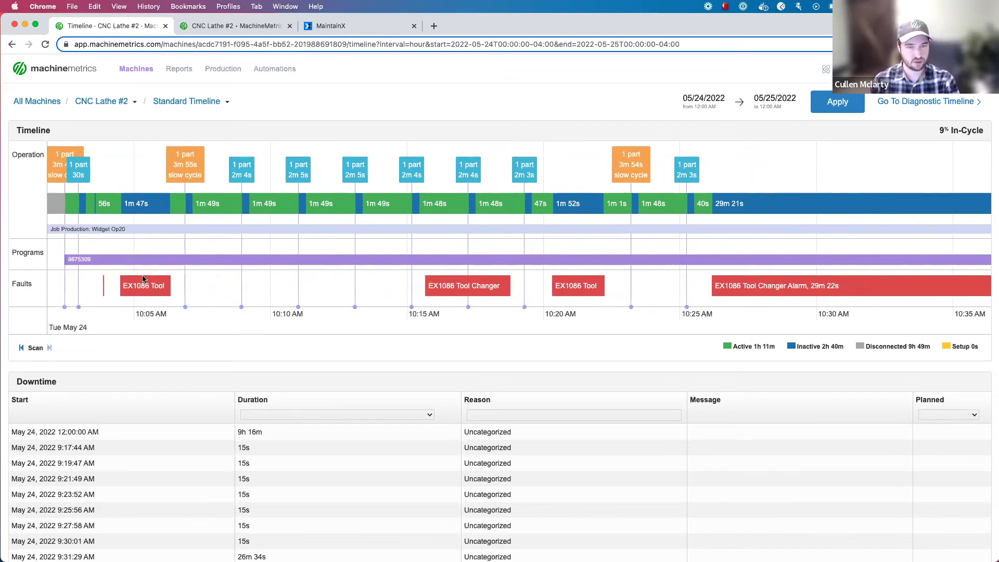
scroll(143, 279, "down", 3)
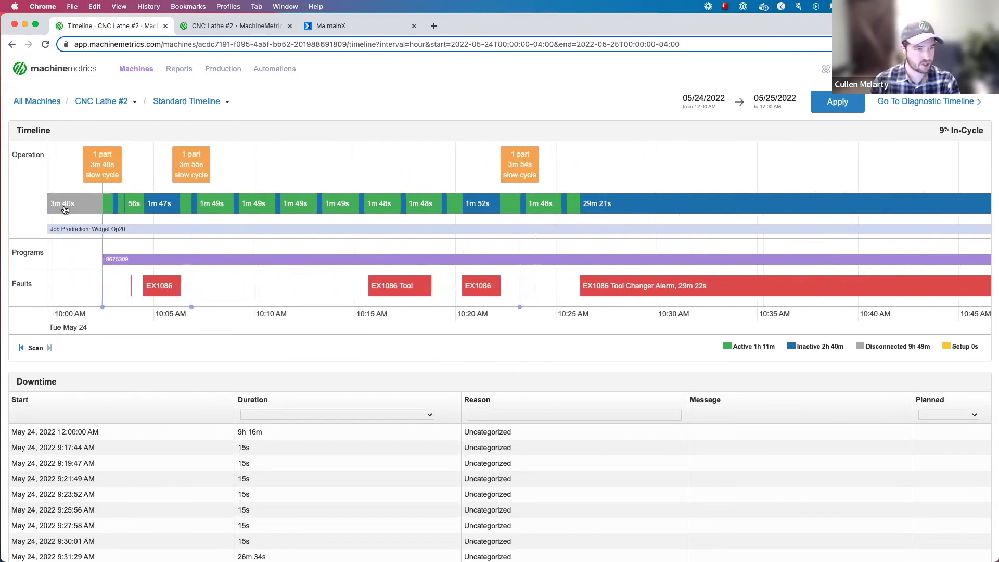
scroll(221, 245, "left", 2)
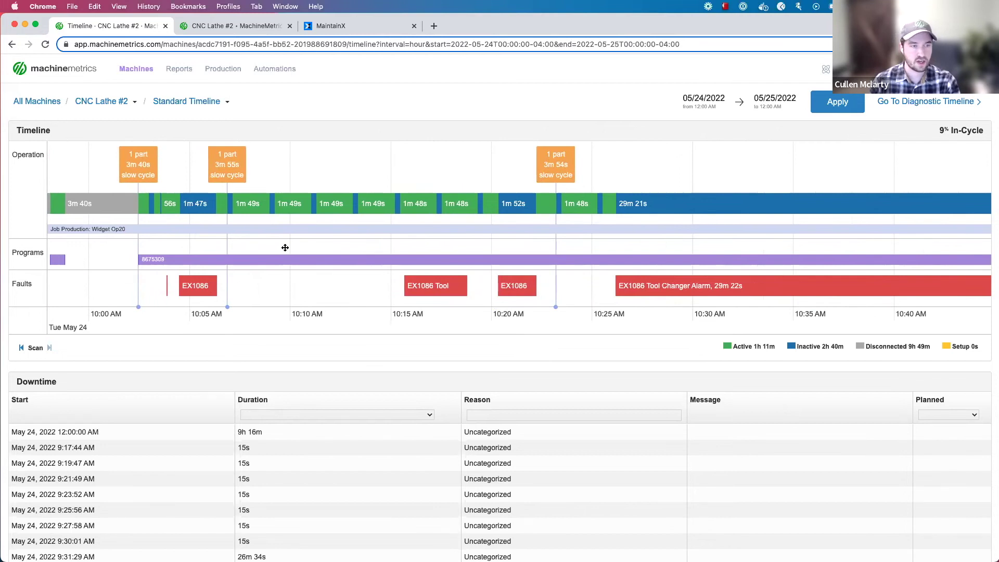
scroll(286, 244, "right", 2)
scroll(286, 244, "right", 5)
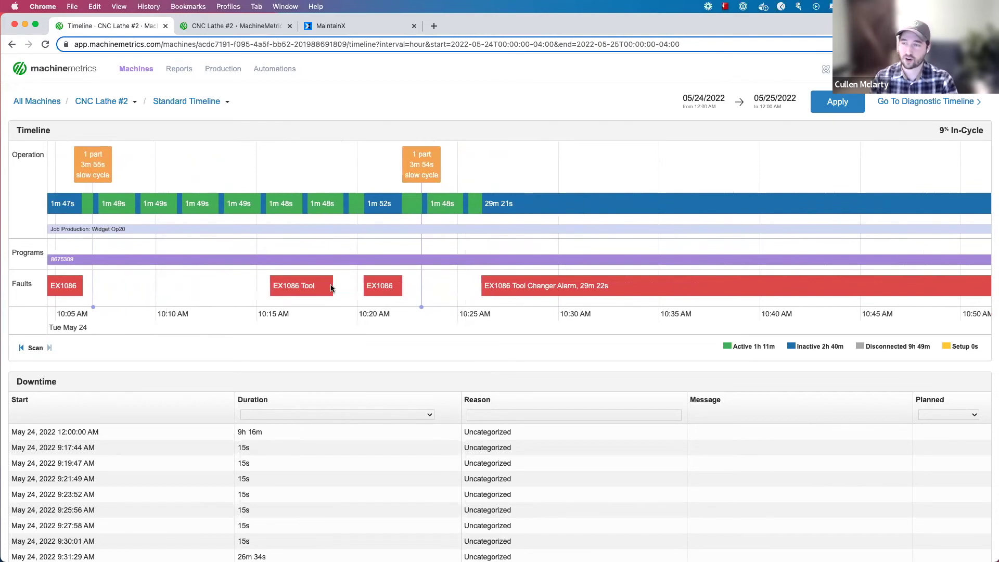
scroll(306, 280, "right", 3)
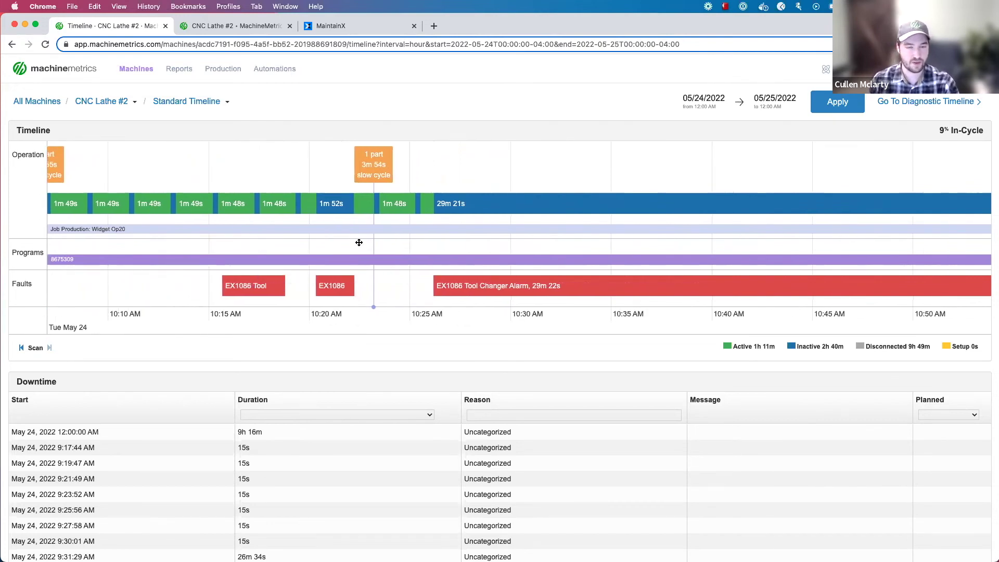
scroll(361, 245, "right", 1)
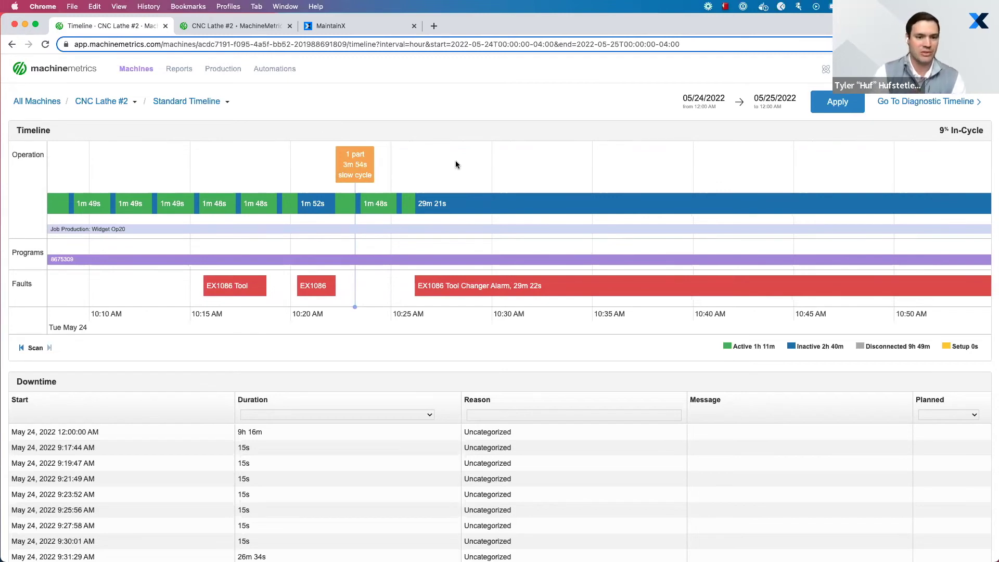
Check the downtime categorization of the long inactive period starting at 10:26 AM and leave it without saving.
mouse_move(510, 173)
left_mouse_down()
mouse_move(437, 174)
mouse_move(496, 174)
left_mouse_up()
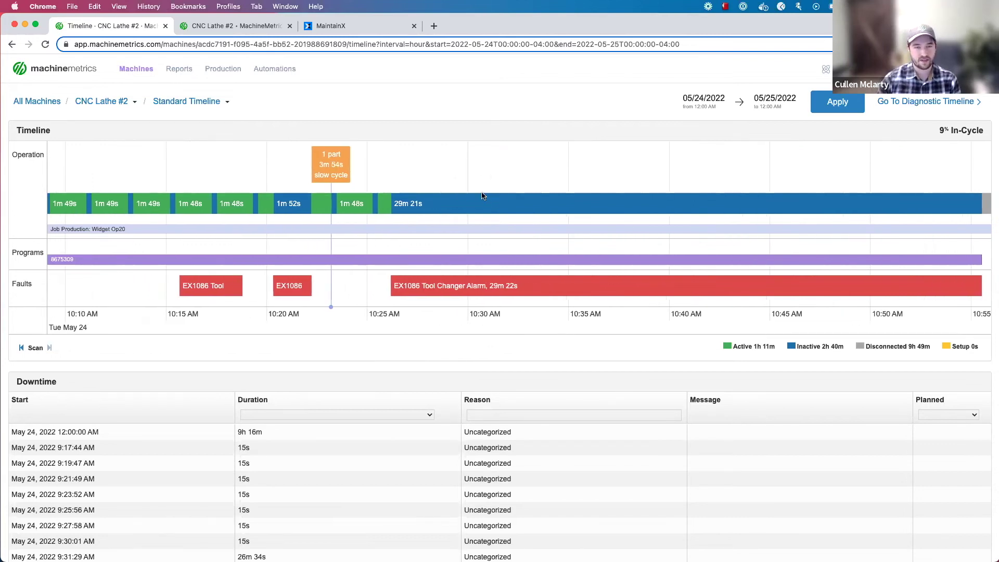
left_click(482, 204)
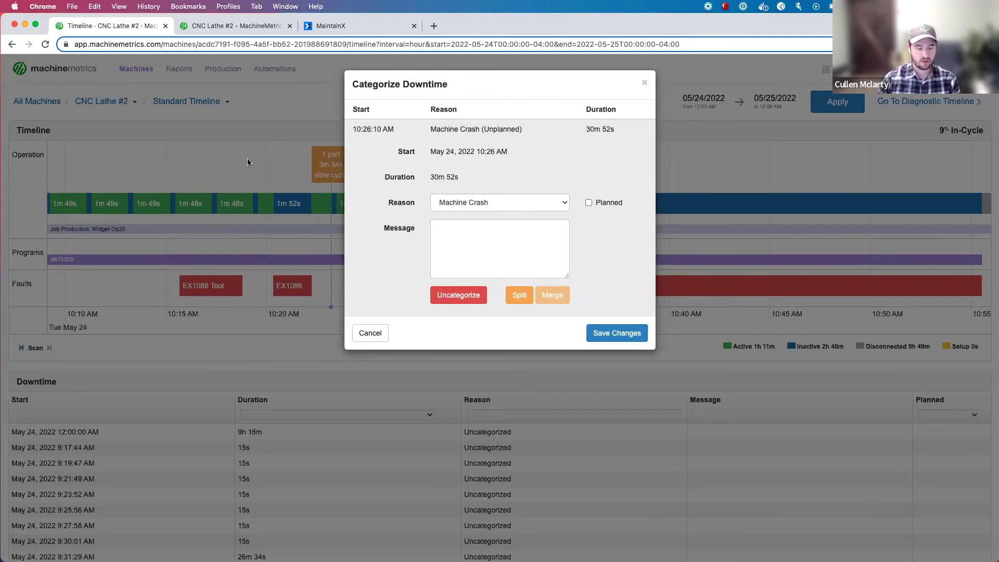
left_click(369, 335)
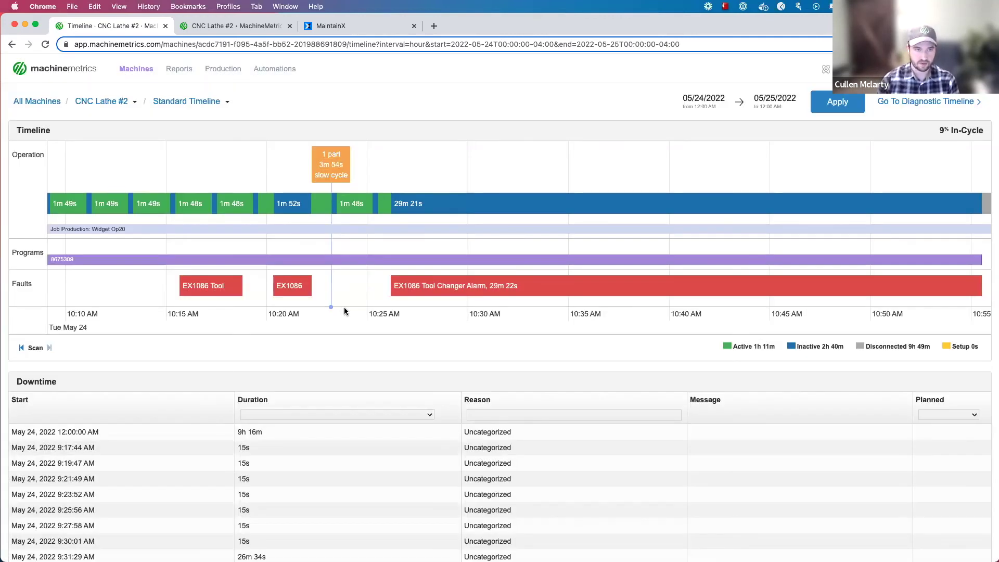
Review the repeated EX1086 faults leading up to the long Tool Changer Alarm on the timeline.
left_click_drag(245, 169, 366, 169)
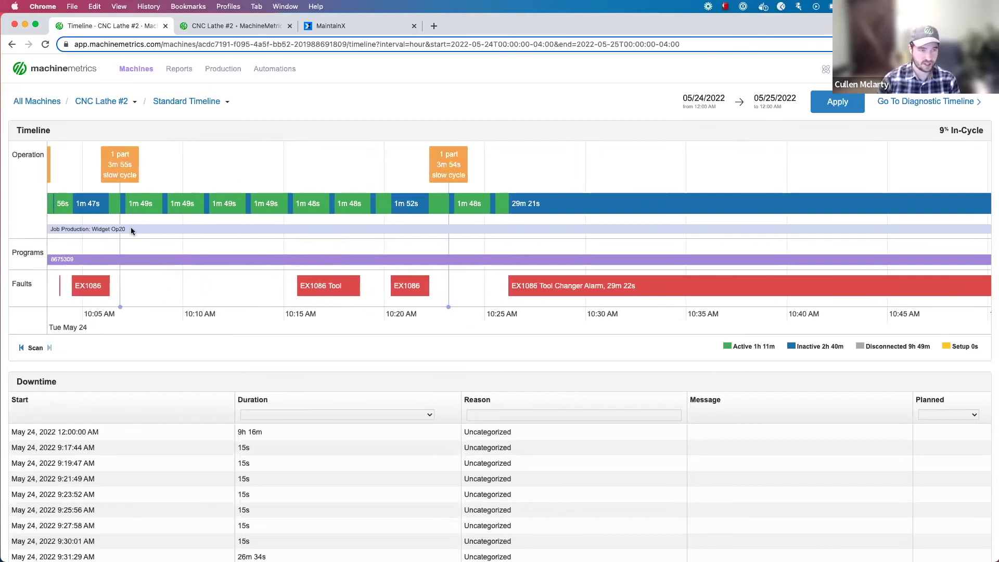
left_click_drag(264, 172, 240, 174)
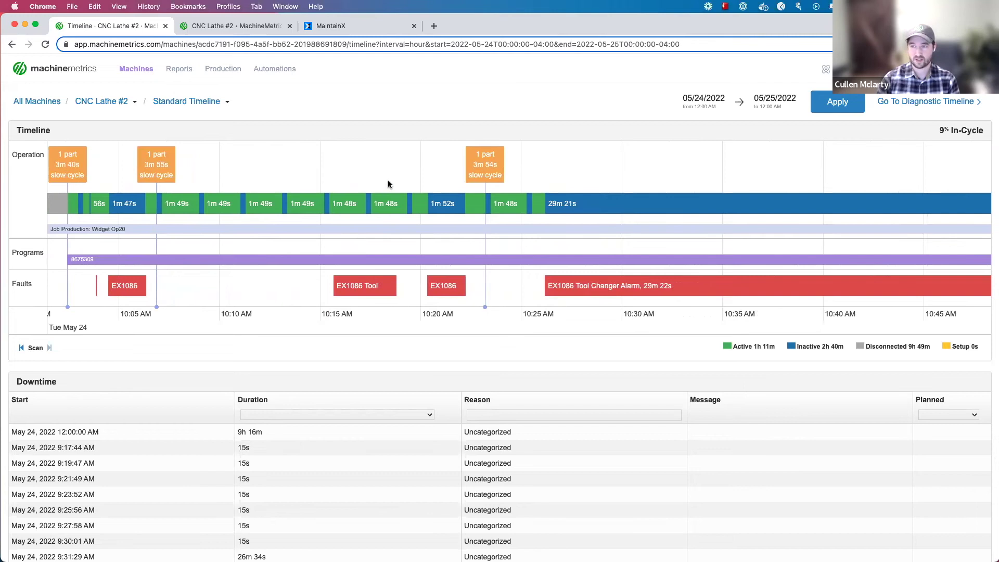
left_click_drag(323, 175, 271, 171)
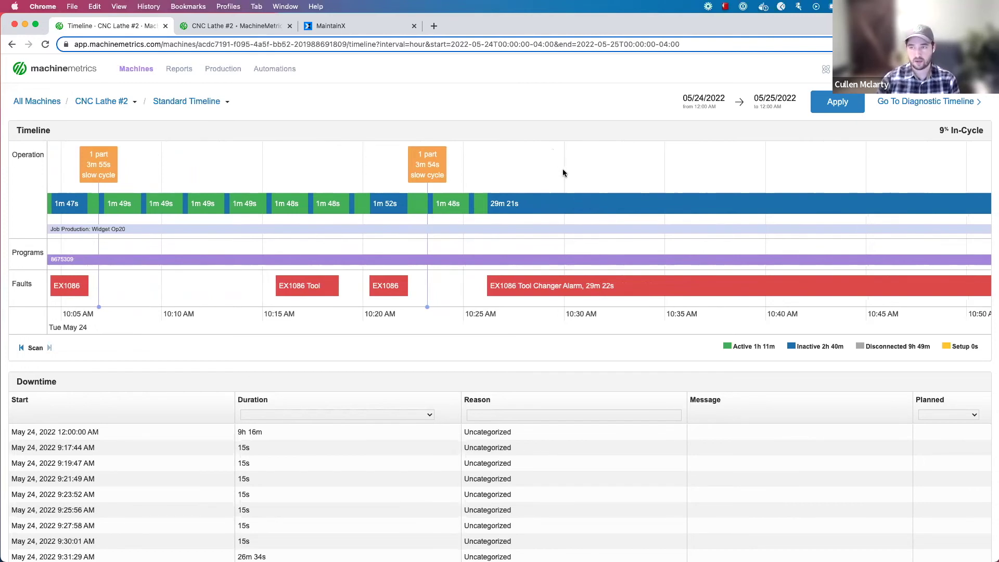
left_click_drag(563, 170, 573, 173)
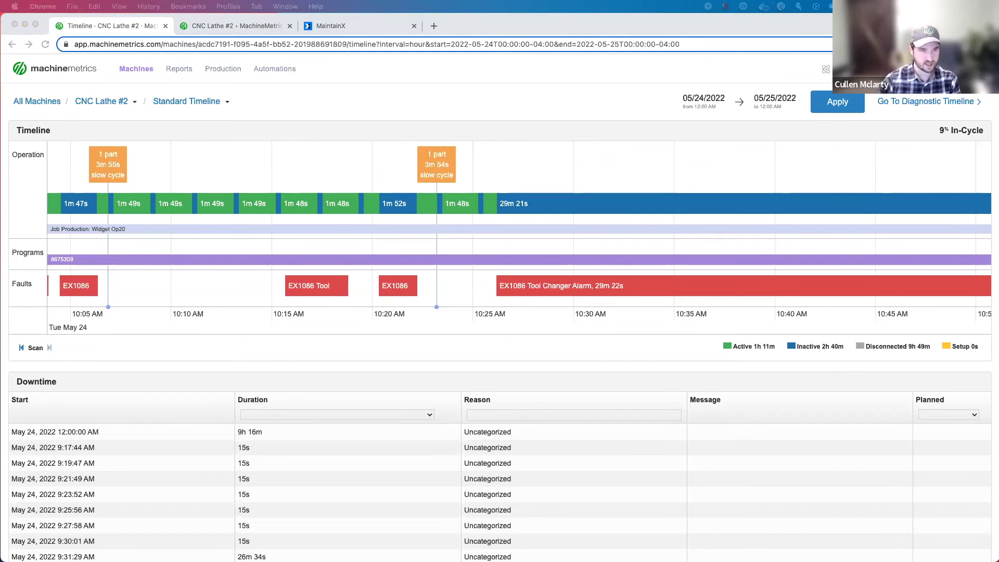
left_click(448, 120)
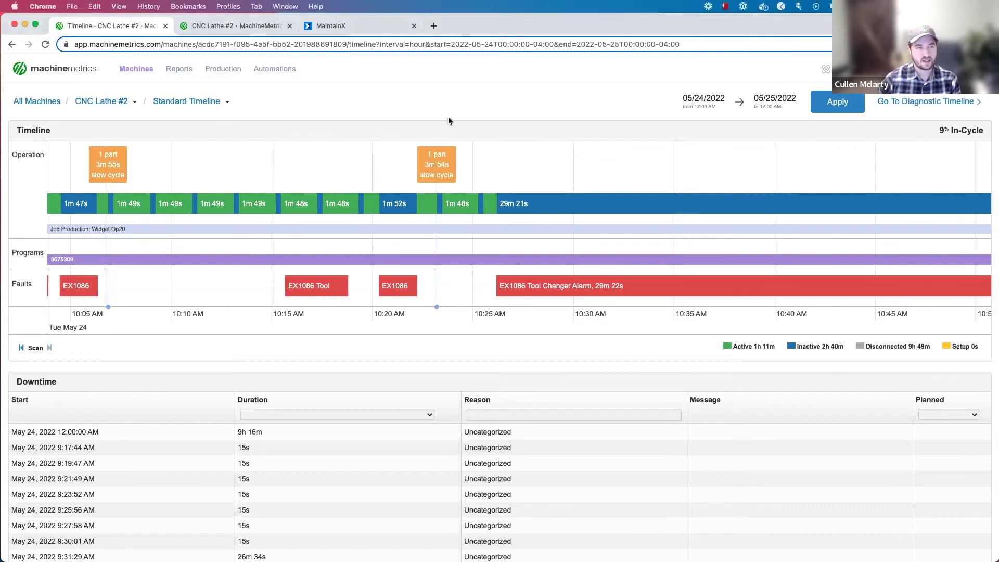
Go to the workflows list and open the MaintainX Tool Failure workflow for editing.
mouse_move(145, 80)
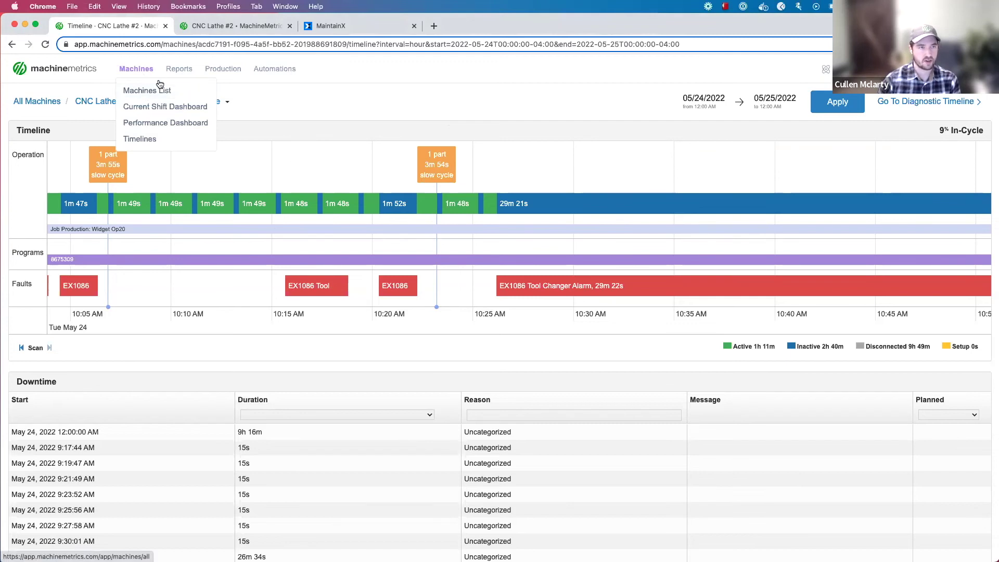
mouse_move(224, 71)
mouse_move(268, 71)
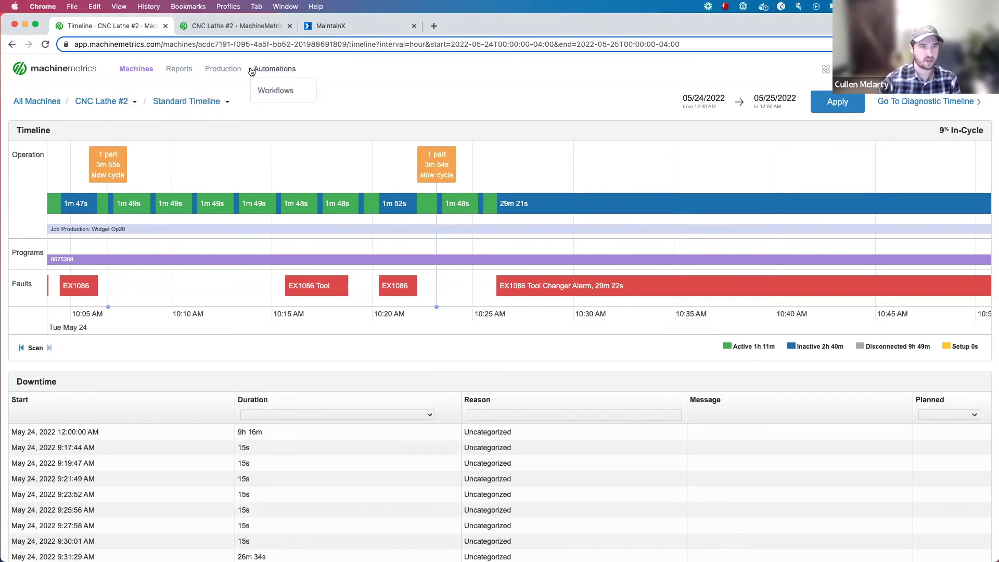
left_click(266, 93)
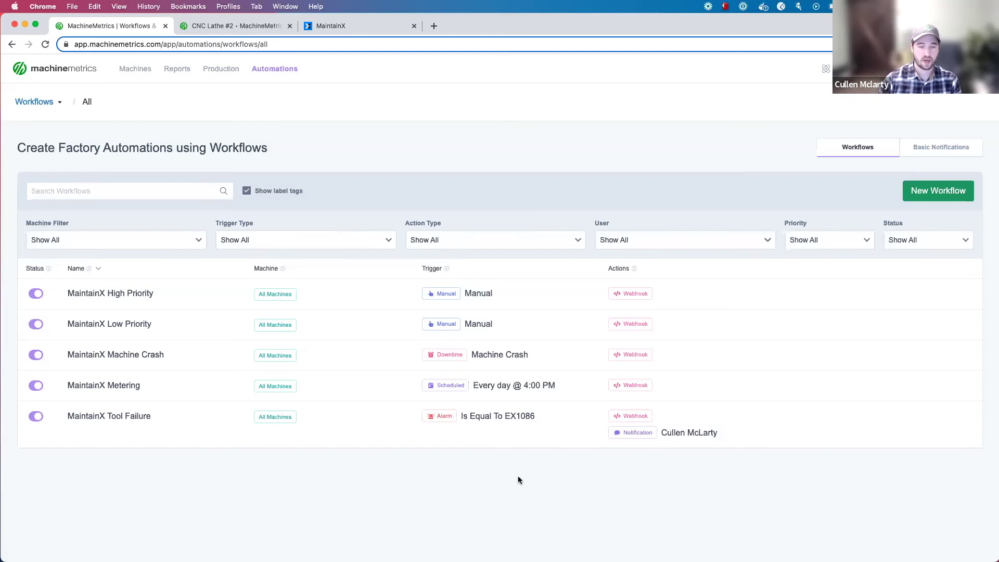
mouse_move(541, 442)
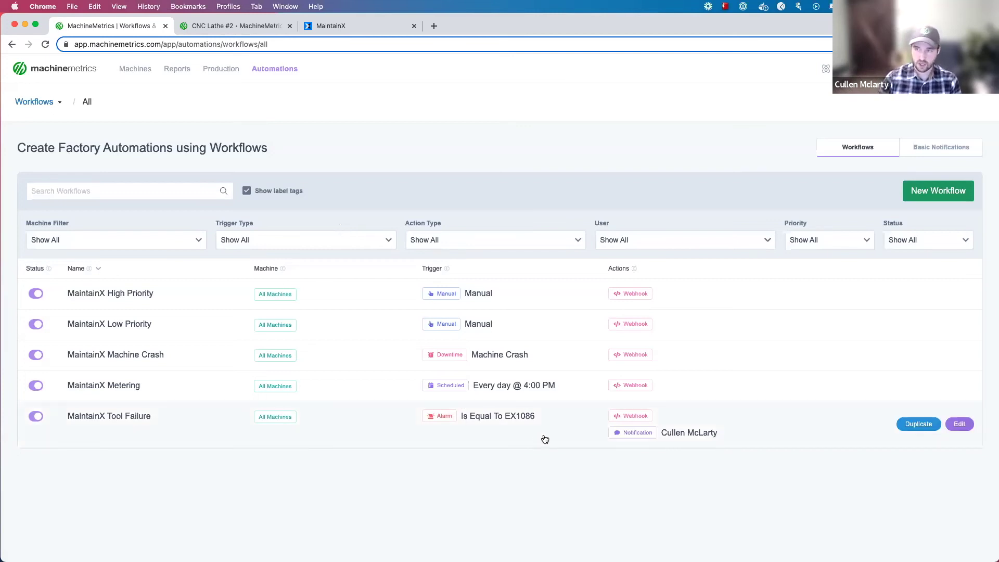
left_click(484, 442)
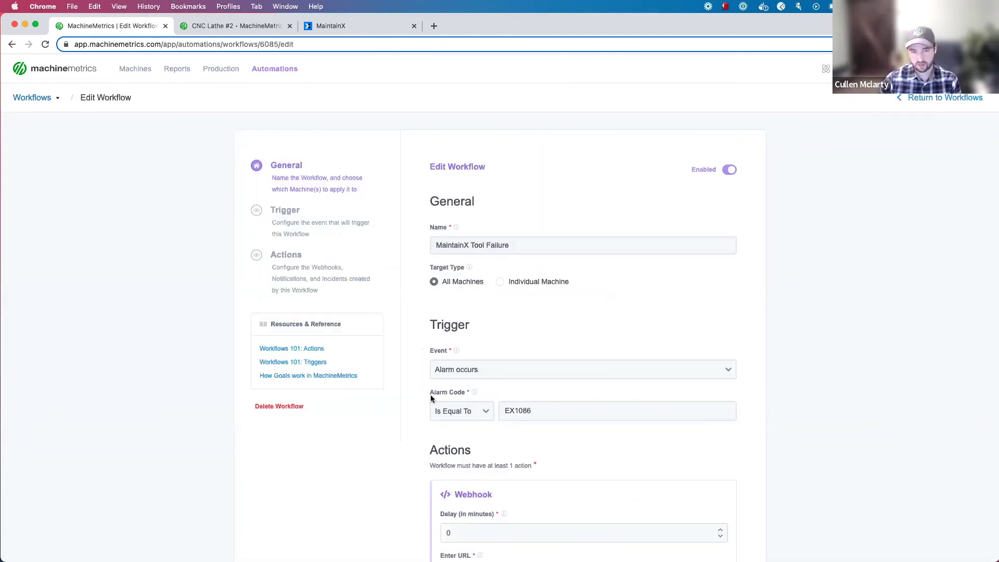
Inspect the workflow trigger's EX1086 alarm code and its available matching conditions without changing them.
double_click(554, 409)
left_click(560, 436)
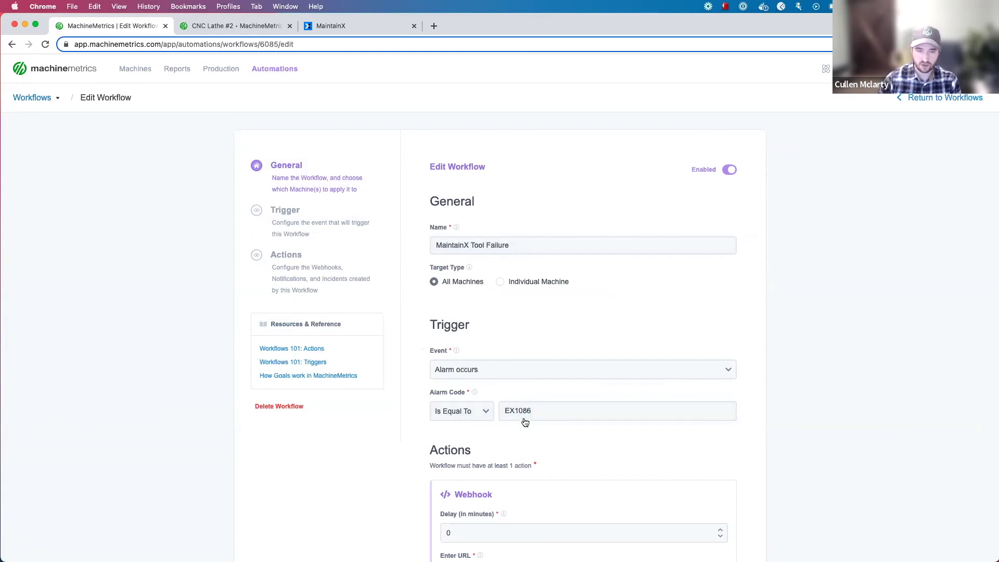
left_click(483, 412)
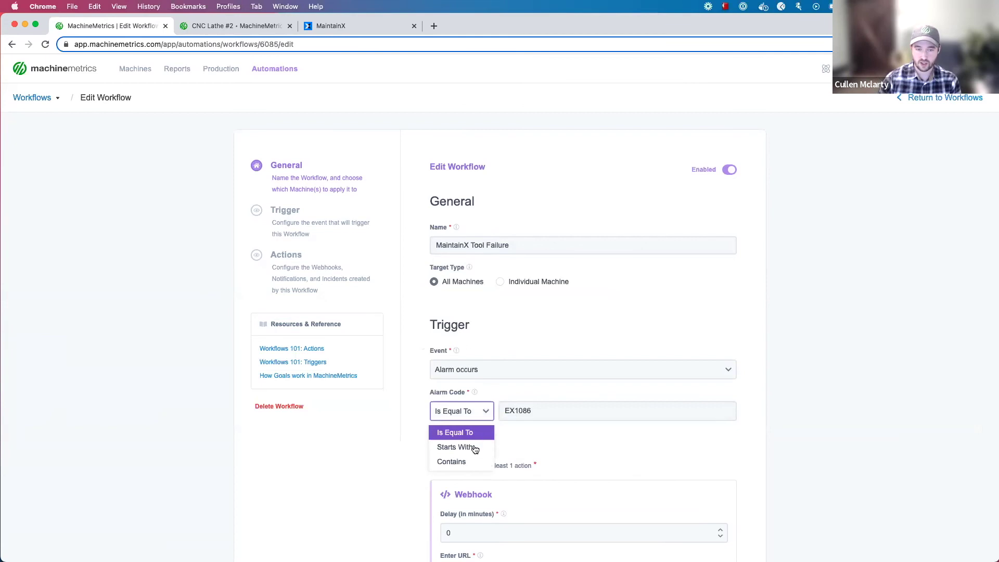
left_click(553, 442)
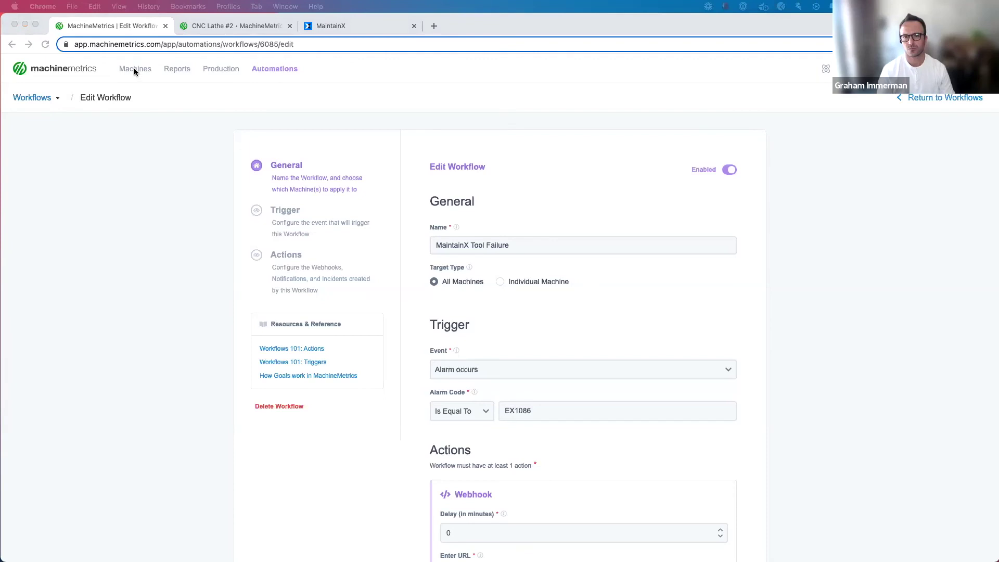
Leave the workflow editor without changes and open the machines list to check CNC Lathe #2's current status.
left_click(151, 152)
mouse_move(130, 75)
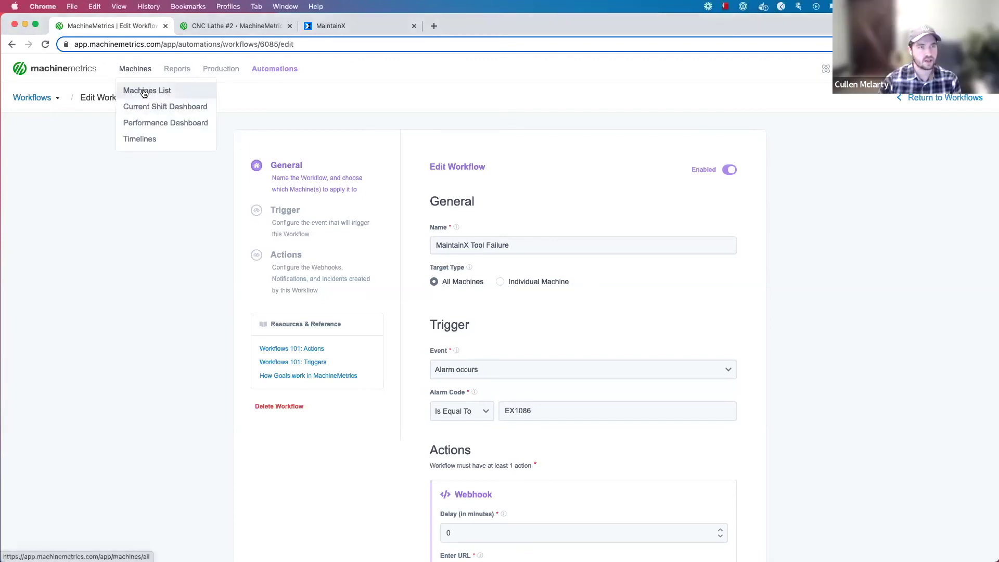
left_click(145, 90)
left_click(606, 138)
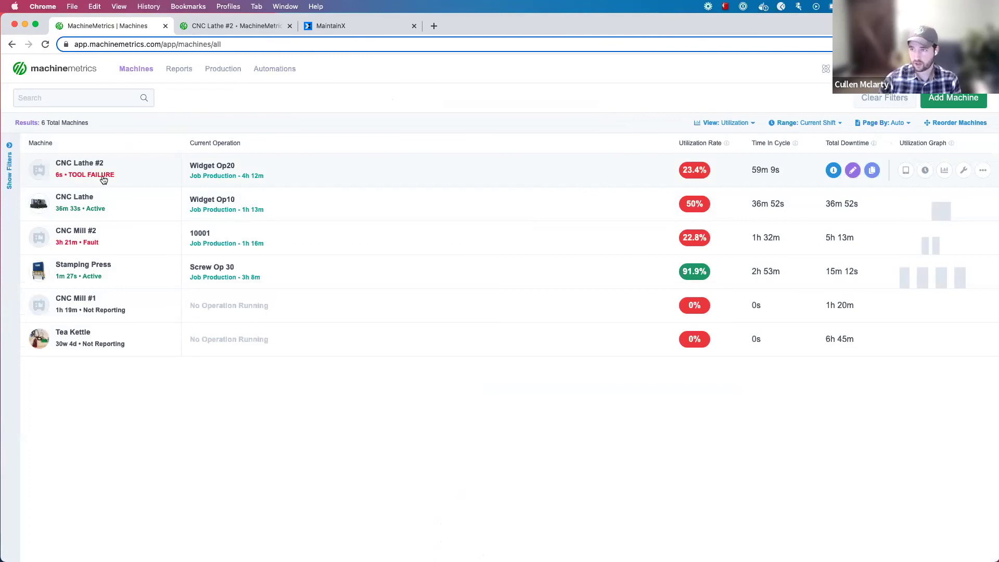
Switch to MaintainX and view the pending MaintainX Tool Failure request for CNC Lathe #2, plus the Stamping Press Cycles Meter.
left_click(311, 27)
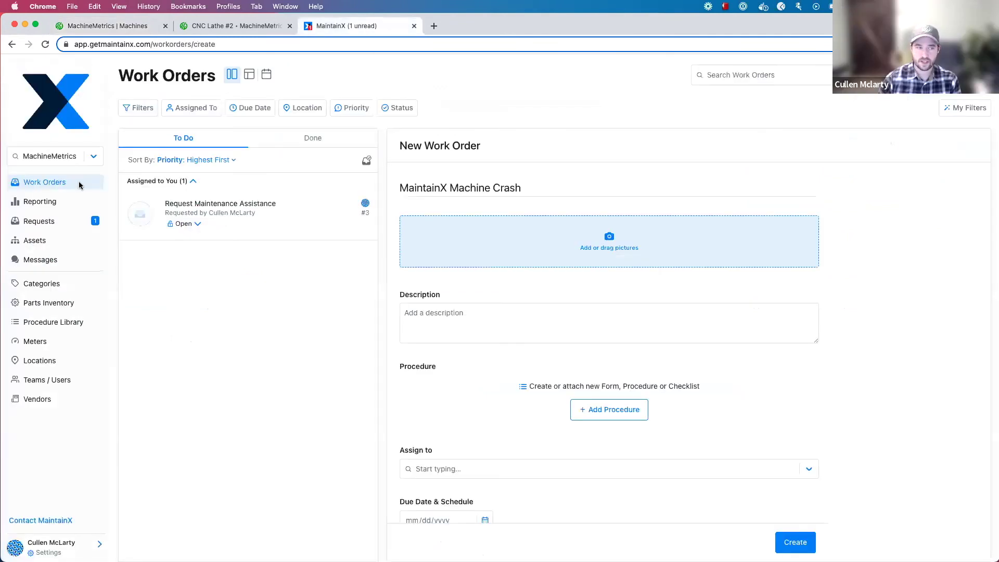
left_click(51, 220)
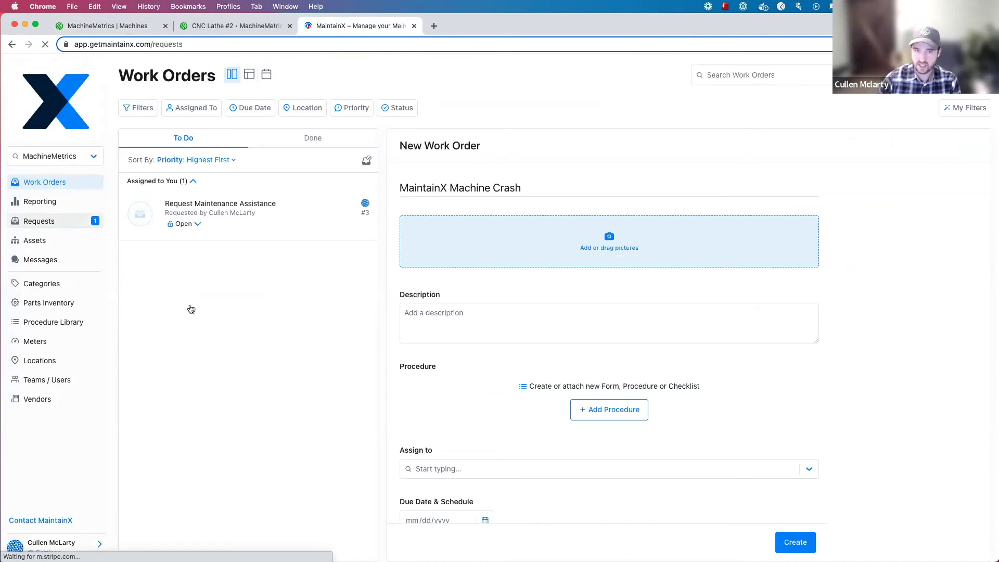
left_click(58, 223)
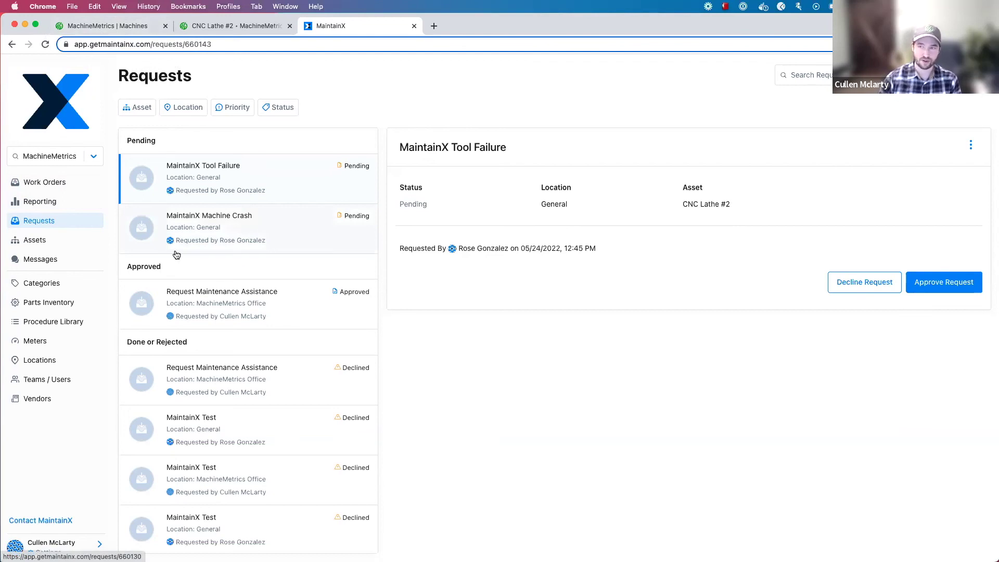
left_click(57, 342)
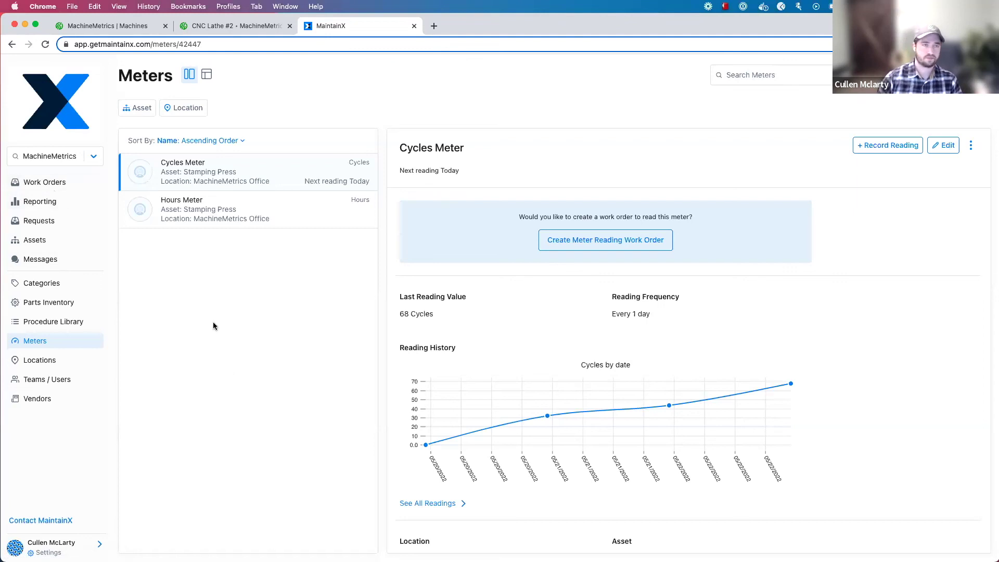
Switch back to MachineMetrics, review the workflows list including the scheduled MaintainX Metering workflow, and return to the machines list.
left_click(143, 27)
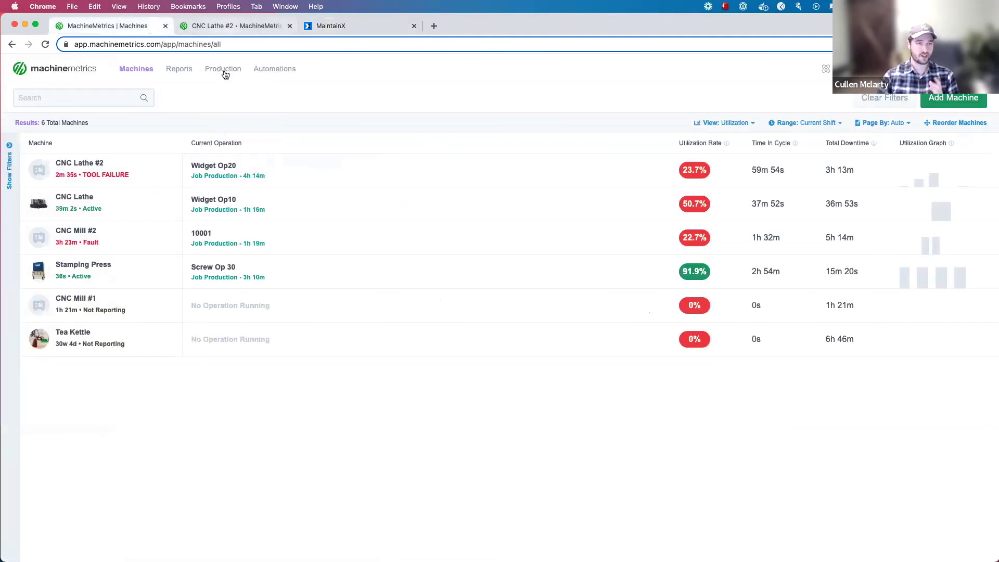
mouse_move(275, 70)
left_click(265, 90)
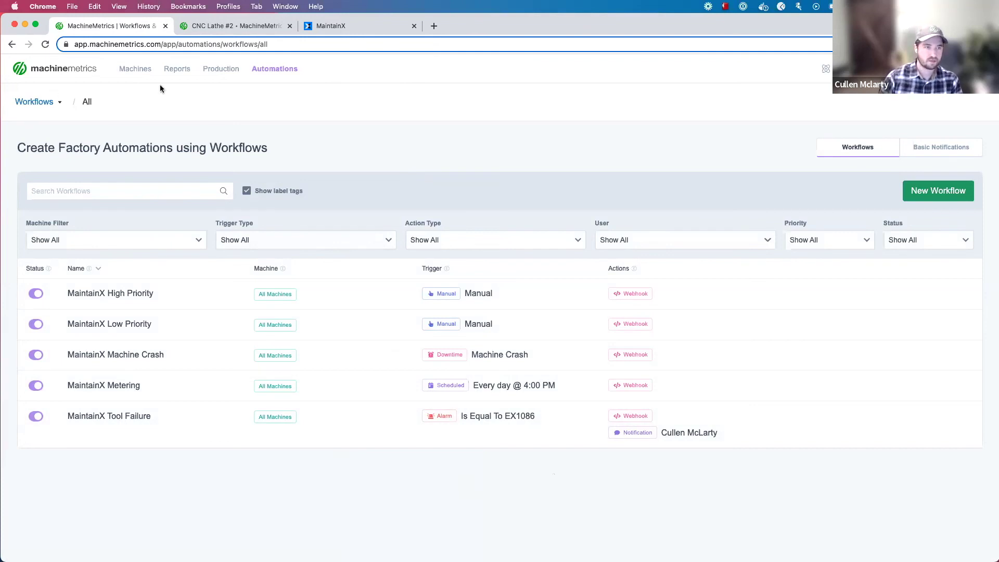
mouse_move(141, 71)
left_click(135, 89)
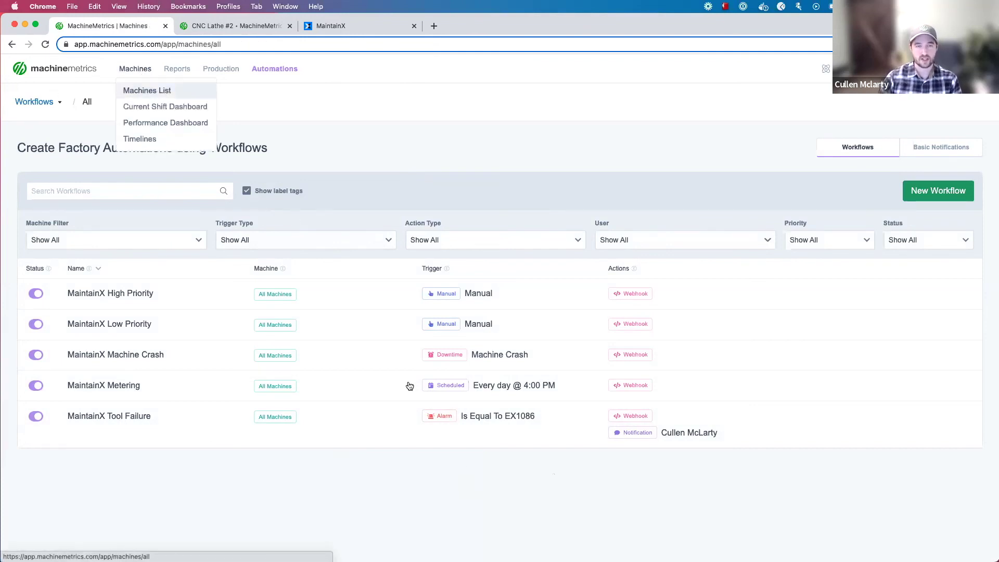